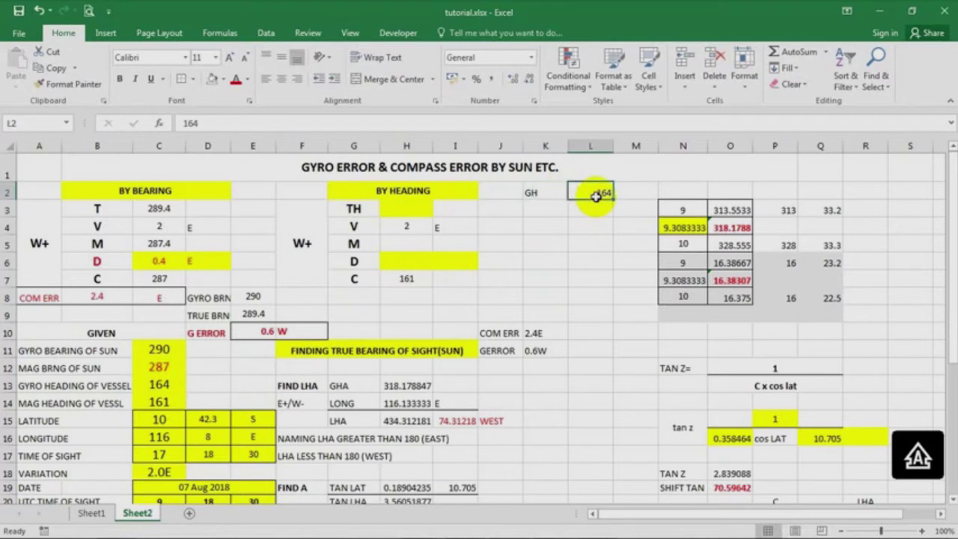
Label cell K3, directly beneath the GH label, as TH.
{"action": "left_click", "coordinate": [548, 196]}
{"action": "left_click", "coordinate": [552, 209]}
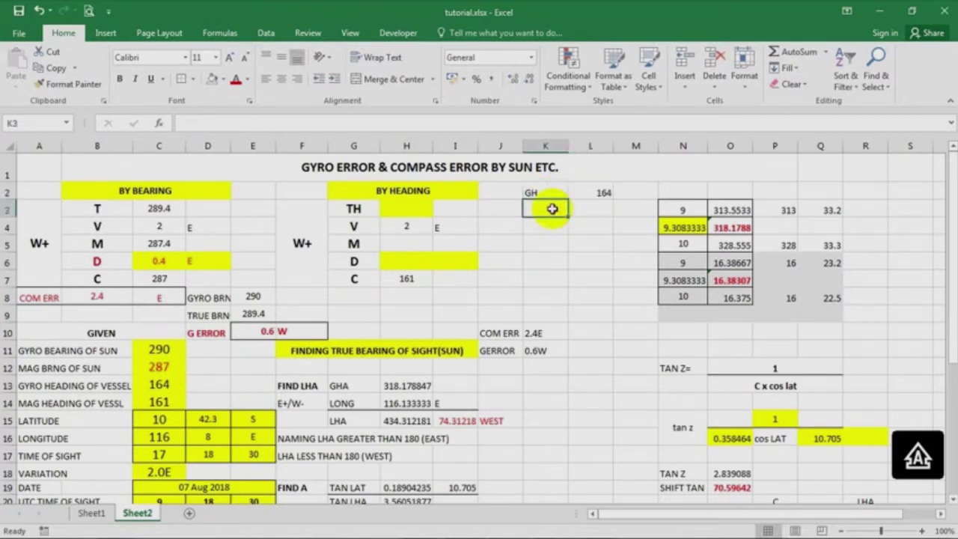
{"action": "type", "text": "T"}
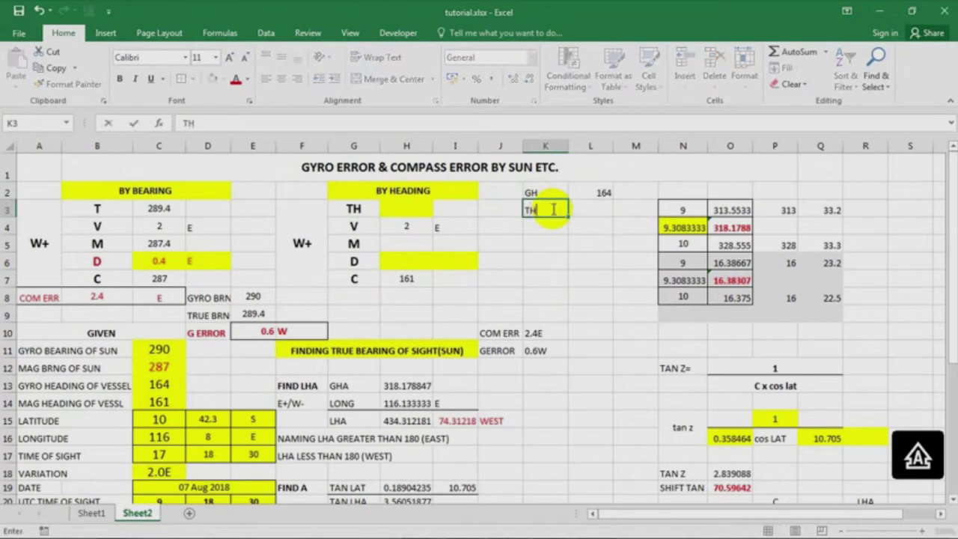
{"action": "type", "text": "H"}
{"action": "left_click", "coordinate": [573, 209]}
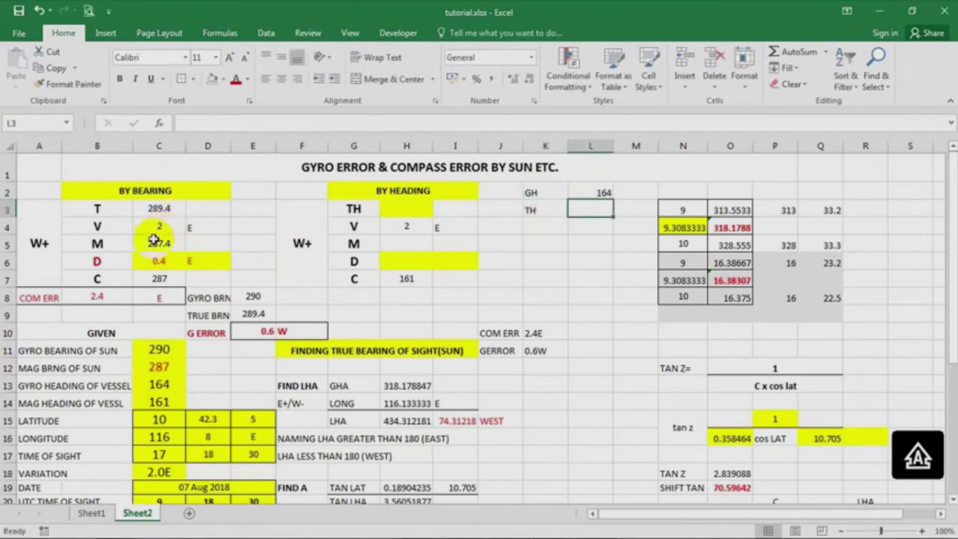
Record the gyro error below the gyro heading: label K3 GE, enter .6 in L3 and W in M3.
{"action": "left_click", "coordinate": [252, 294]}
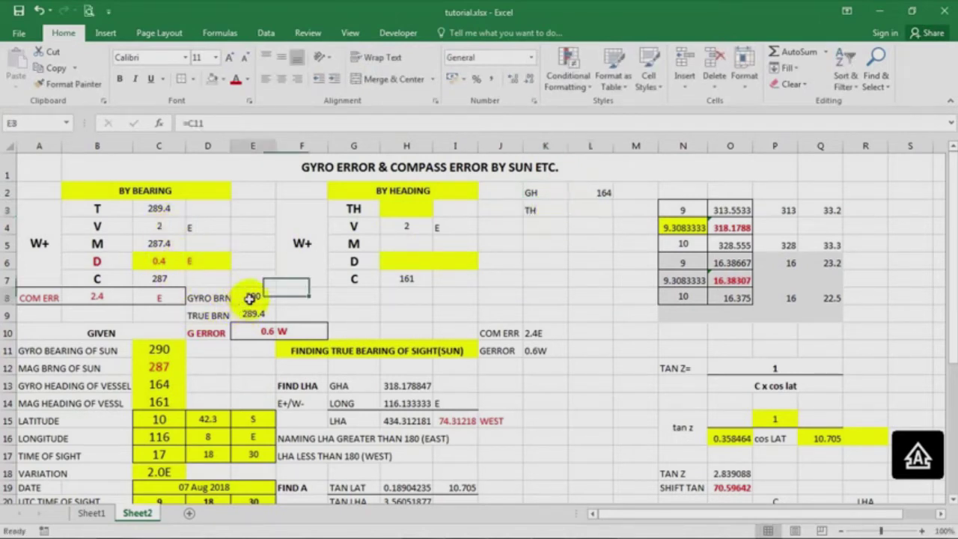
{"action": "left_click", "coordinate": [252, 313]}
{"action": "left_click", "coordinate": [253, 329]}
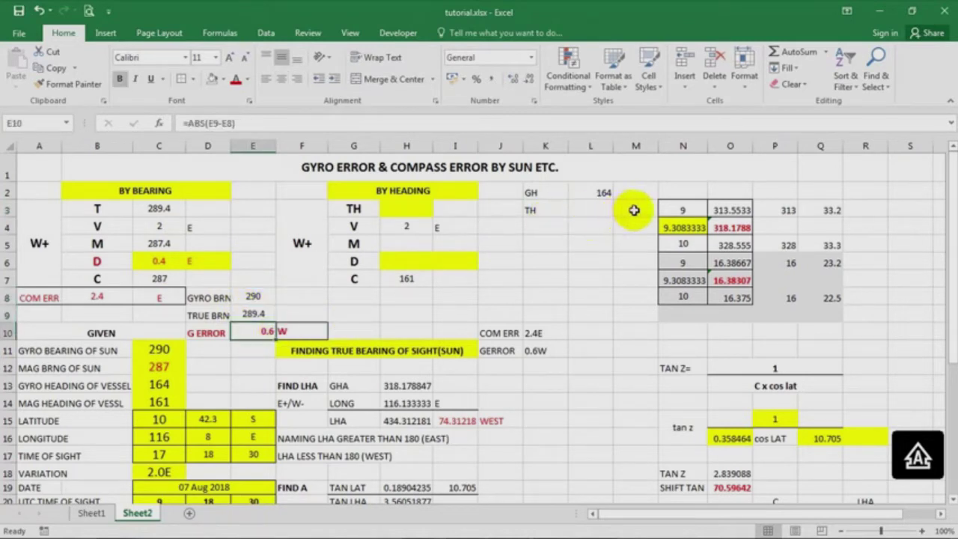
{"action": "left_click", "coordinate": [542, 210]}
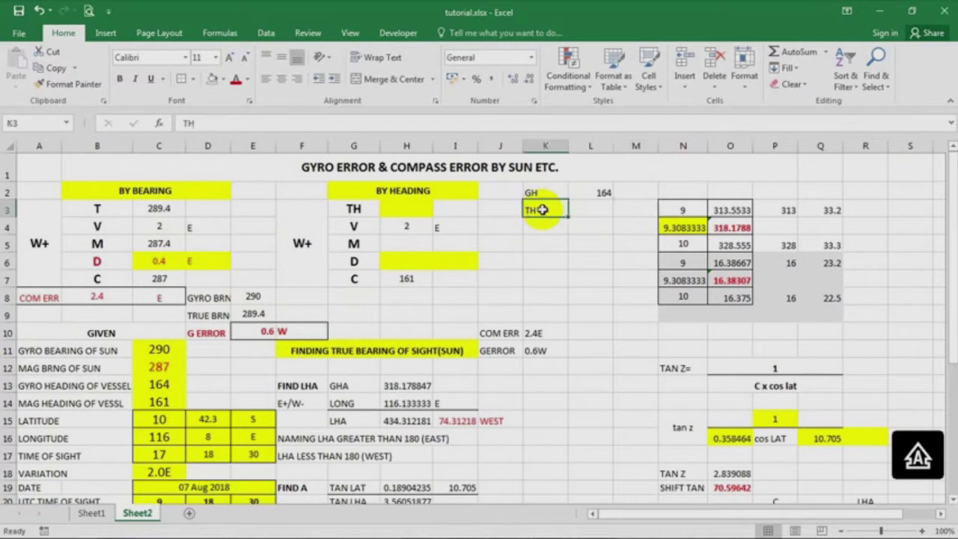
{"action": "type", "text": "GH"}
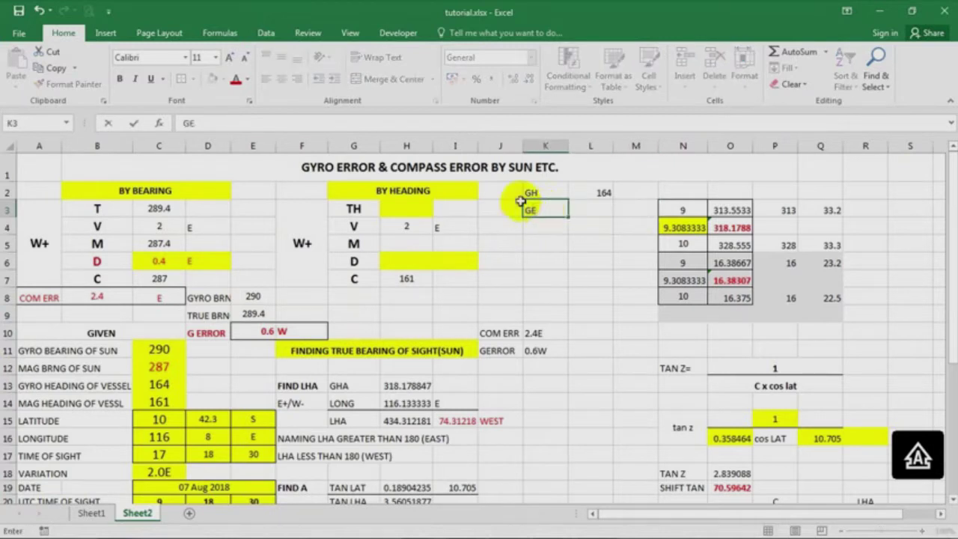
{"action": "left_click", "coordinate": [599, 210]}
{"action": "type", "text": "="}
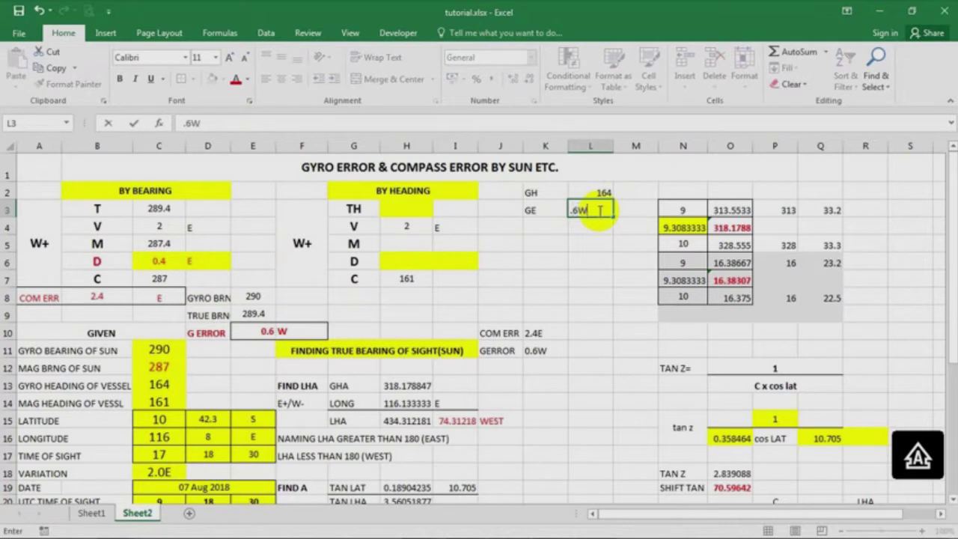
{"action": "key", "text": "Return"}
{"action": "left_click", "coordinate": [598, 210]}
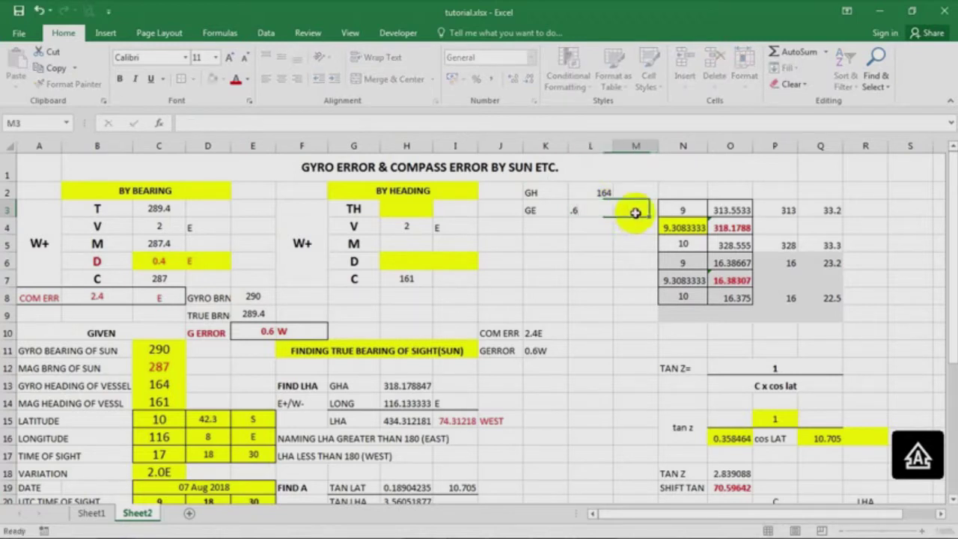
{"action": "key", "text": "Return"}
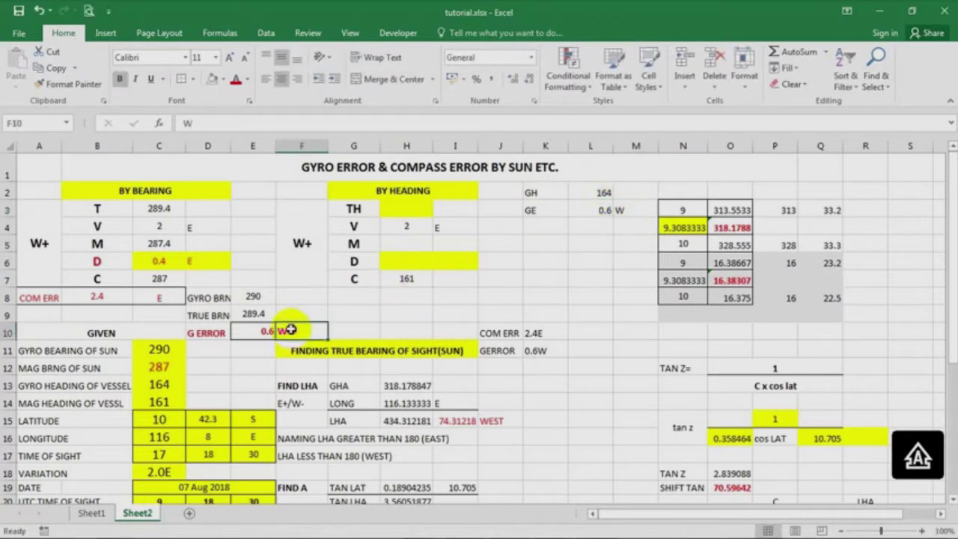
{"action": "left_click", "coordinate": [267, 331]}
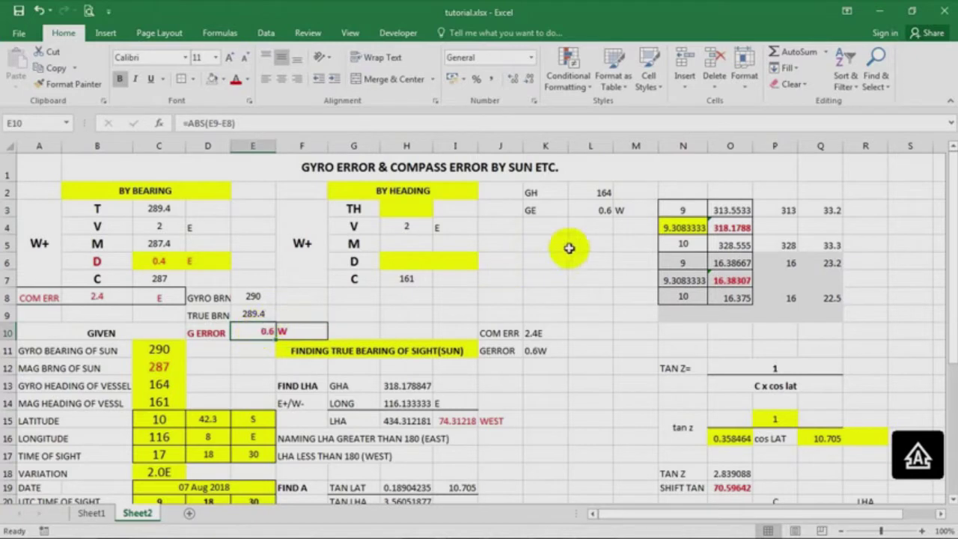
Label cell K4, below GE, as TH for the true heading.
{"action": "left_click", "coordinate": [590, 225]}
{"action": "left_click", "coordinate": [541, 227]}
{"action": "type", "text": "TH"}
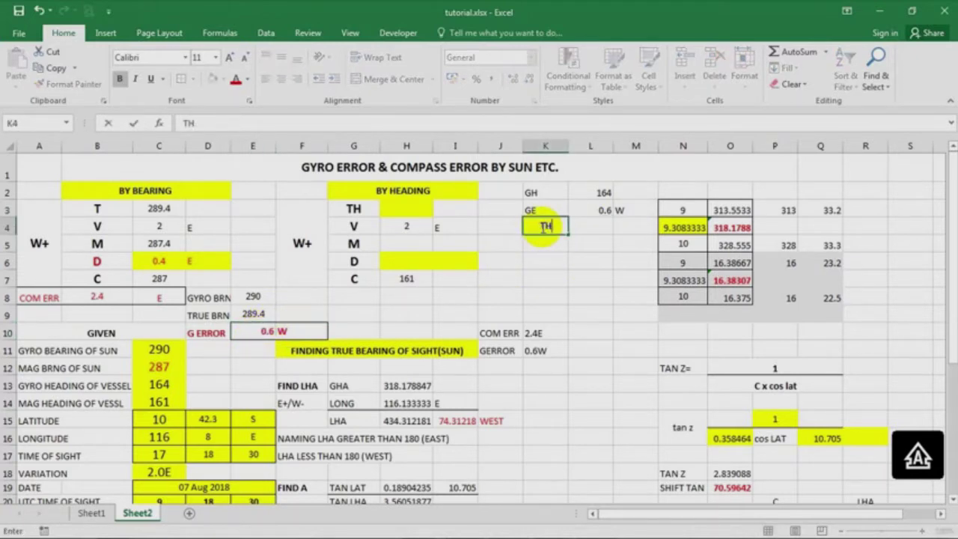
{"action": "key", "text": "Return"}
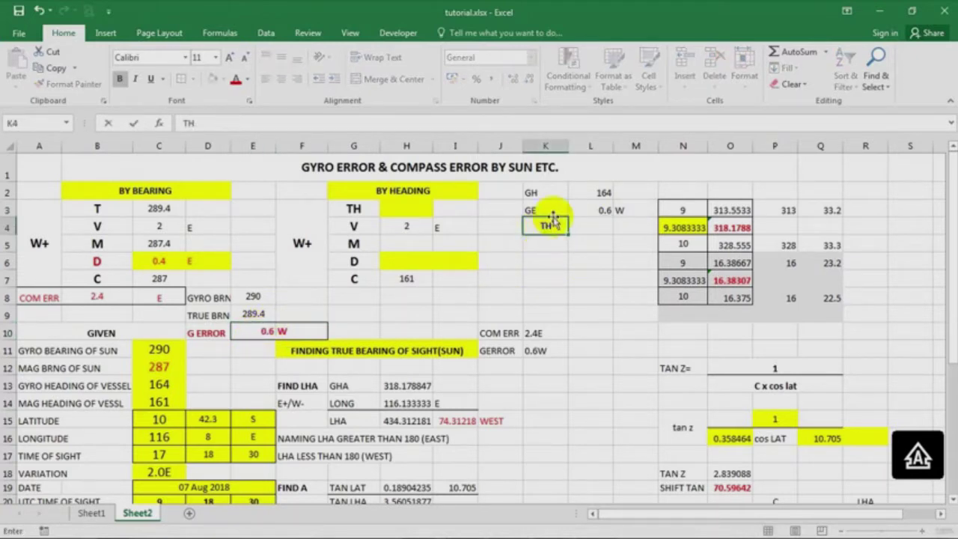
Add a bottom border to the gyro error value in L3 to underline the calculation.
{"action": "left_click", "coordinate": [600, 228]}
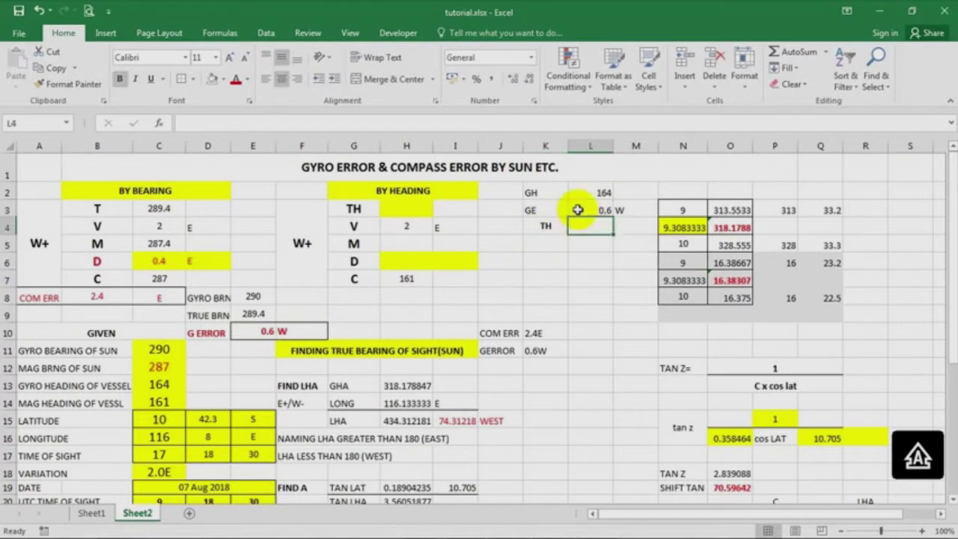
{"action": "left_click", "coordinate": [587, 211]}
{"action": "left_click", "coordinate": [193, 80]}
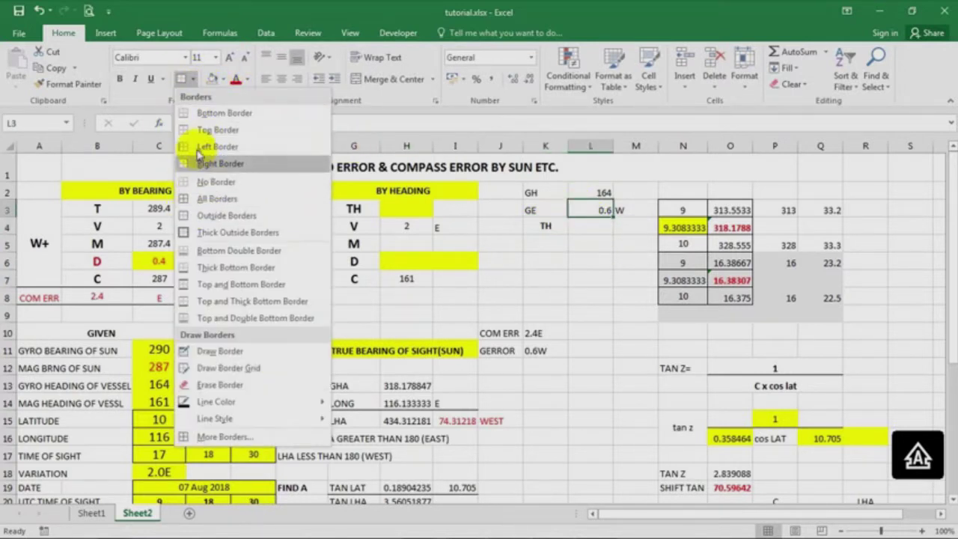
{"action": "left_click", "coordinate": [217, 113]}
{"action": "left_click", "coordinate": [599, 243]}
Calculate the true heading in L4 with the formula =L2-L3.
{"action": "left_click", "coordinate": [599, 226]}
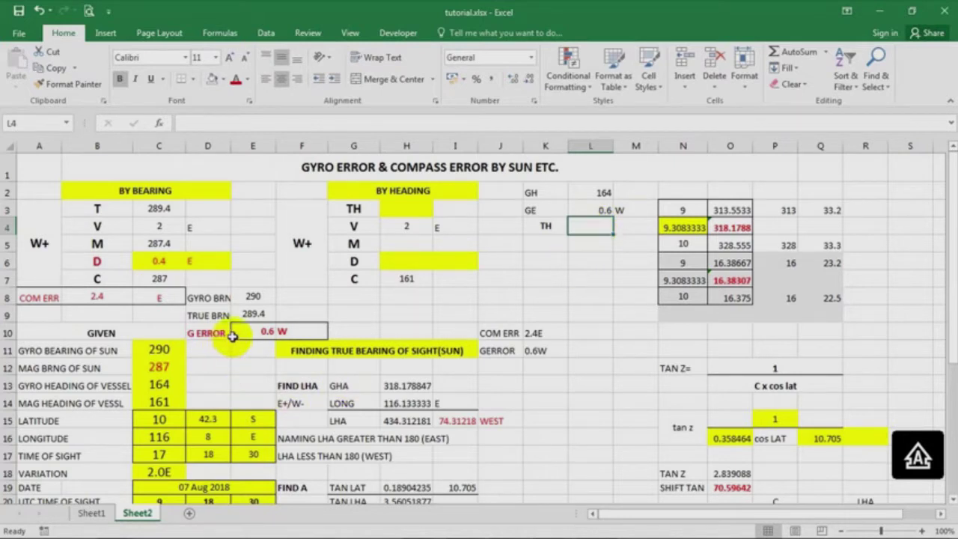
{"action": "type", "text": "="}
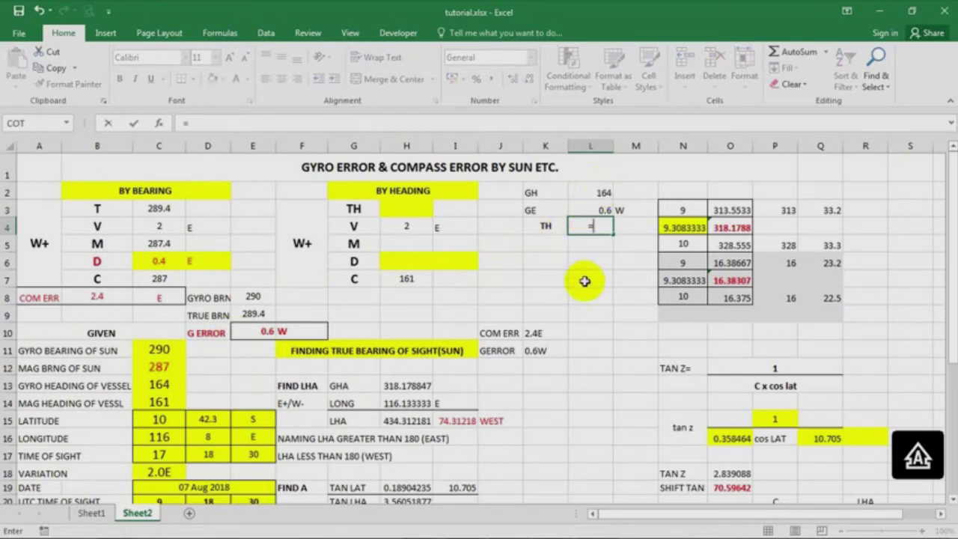
{"action": "left_click", "coordinate": [600, 192]}
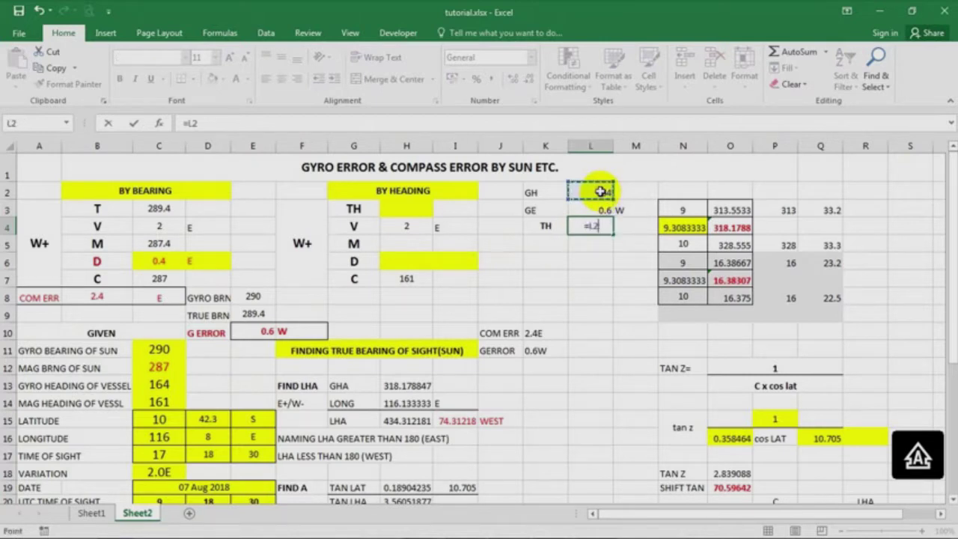
{"action": "type", "text": "-"}
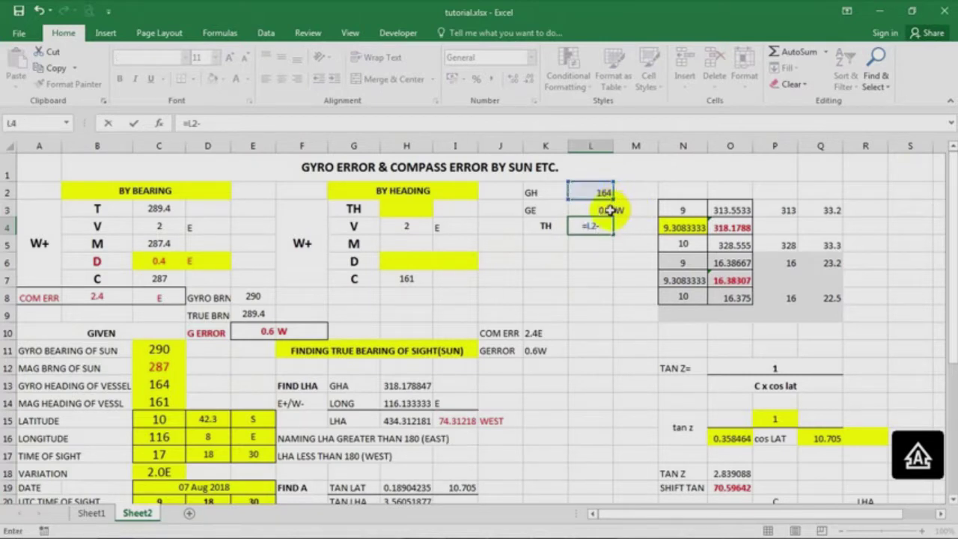
{"action": "left_click", "coordinate": [605, 208]}
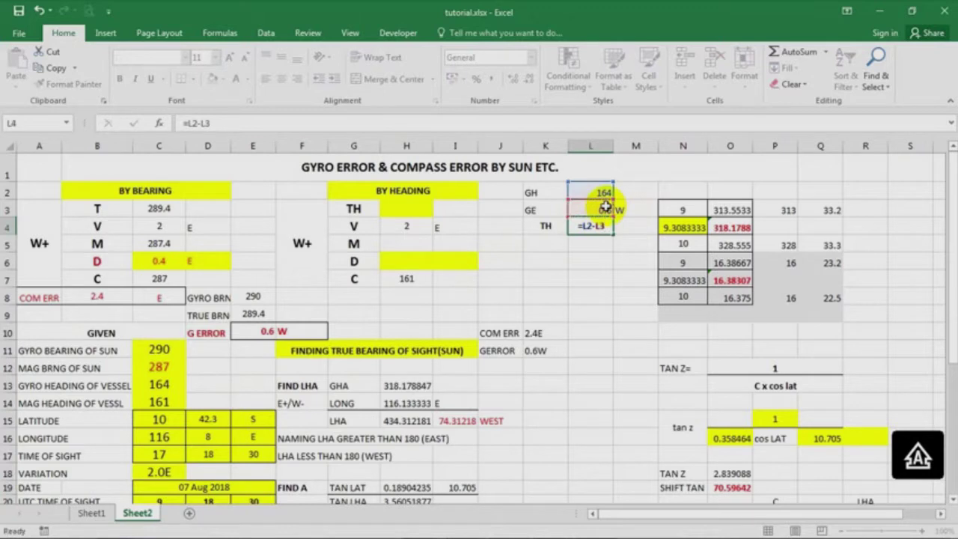
{"action": "key", "text": "Return"}
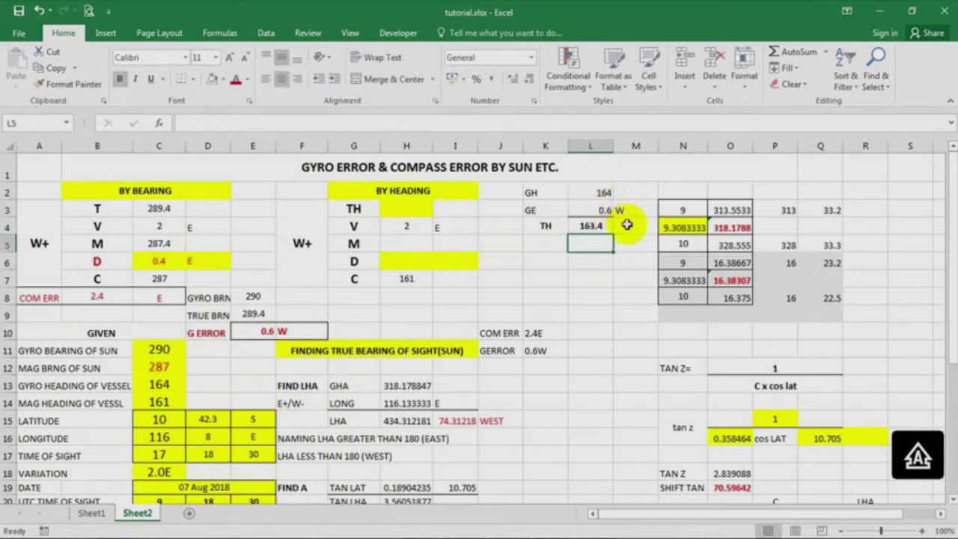
Enter the true heading 163.4 in H3 of the BY HEADING block and check it against the TH calculation.
{"action": "left_click", "coordinate": [610, 226]}
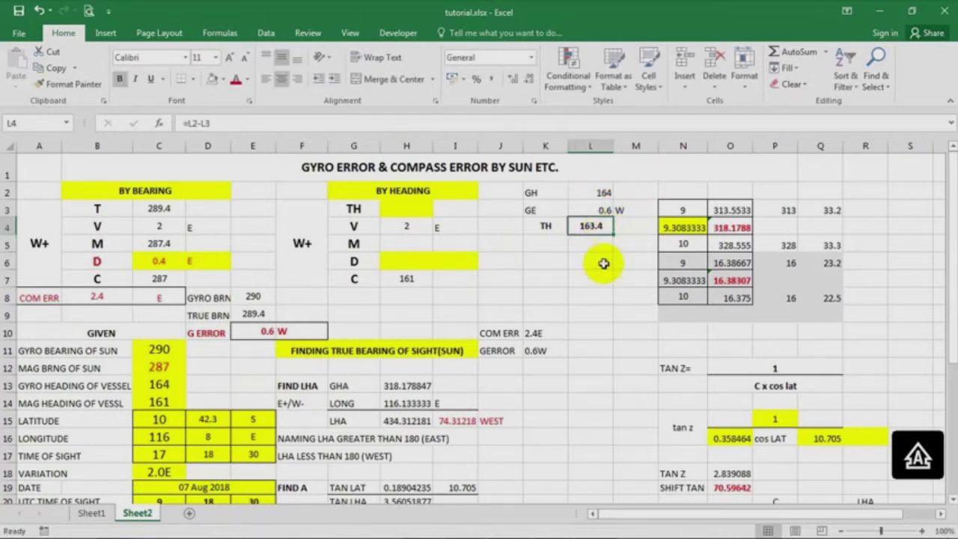
{"action": "left_click", "coordinate": [413, 209]}
{"action": "type", "text": "163.4"}
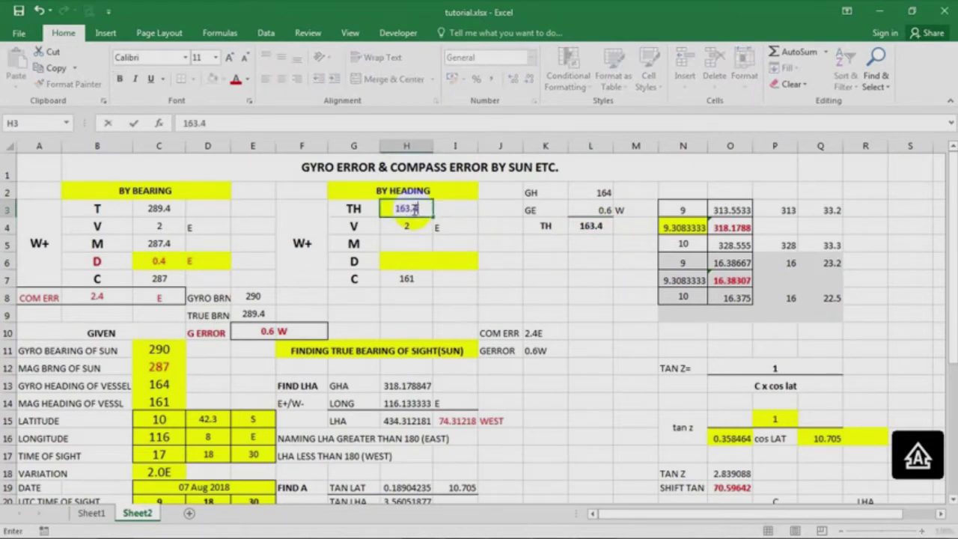
{"action": "left_click", "coordinate": [573, 294]}
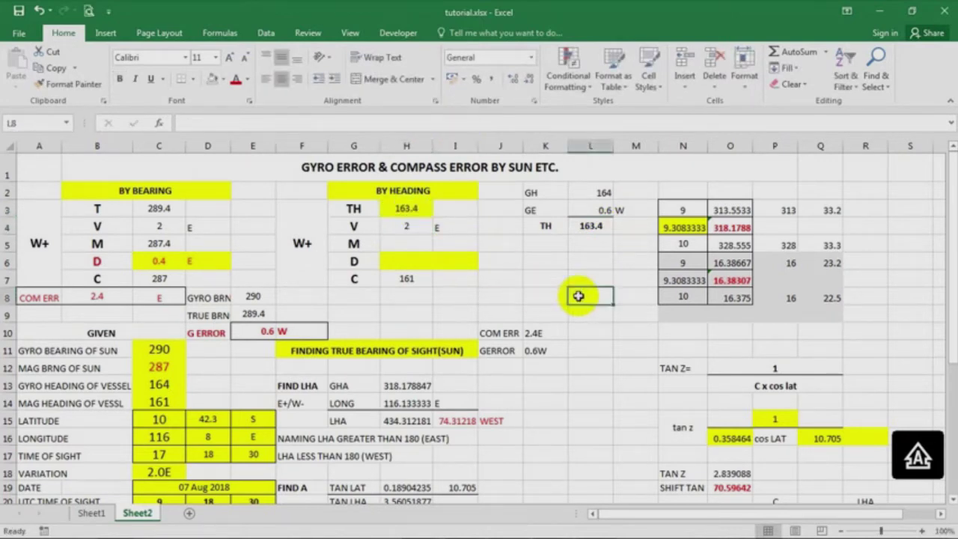
{"action": "left_click", "coordinate": [591, 228]}
{"action": "left_click", "coordinate": [406, 208]}
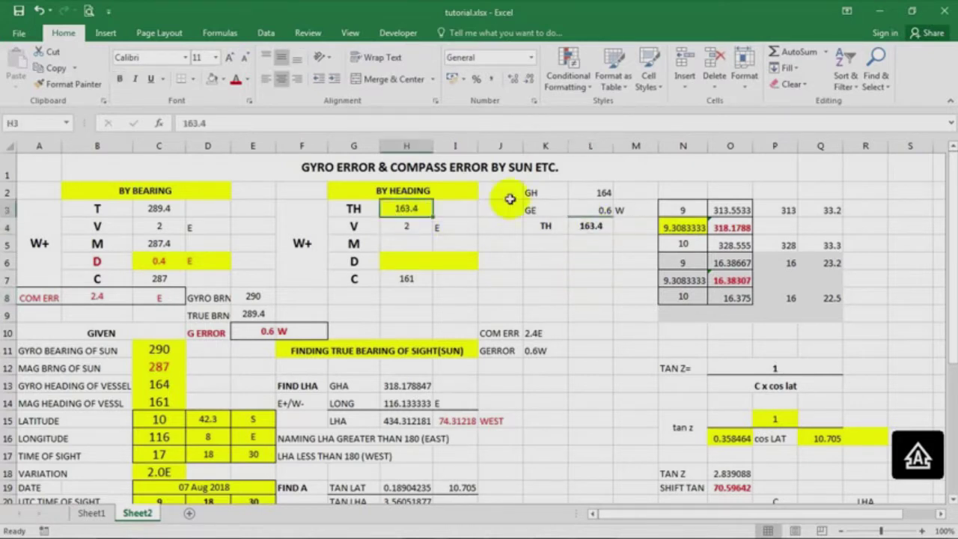
{"action": "left_click", "coordinate": [530, 193]}
{"action": "left_click", "coordinate": [396, 209]}
Shorten the TH label in G3 of the BY HEADING block to T, matching the BY BEARING block.
{"action": "left_click", "coordinate": [398, 189]}
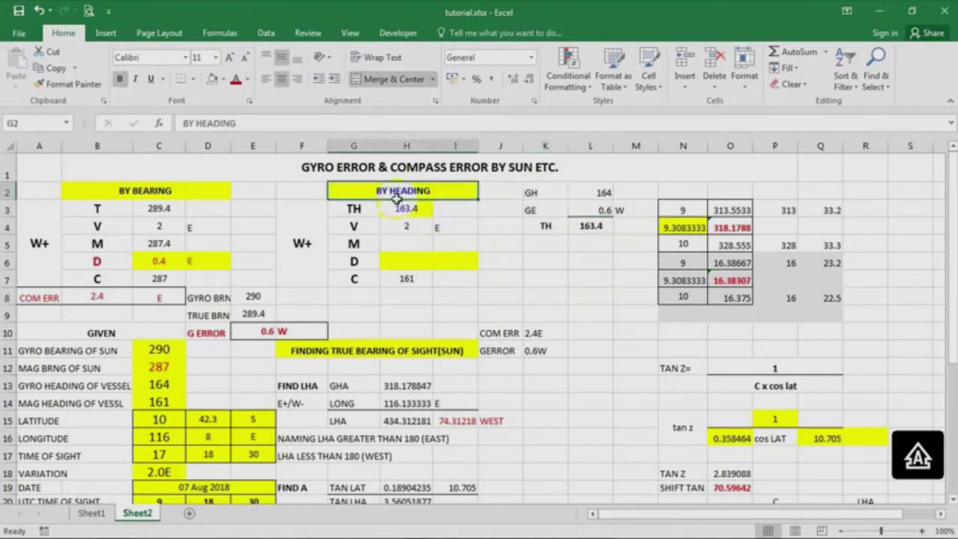
{"action": "left_click", "coordinate": [374, 210]}
{"action": "double_click", "coordinate": [374, 210]}
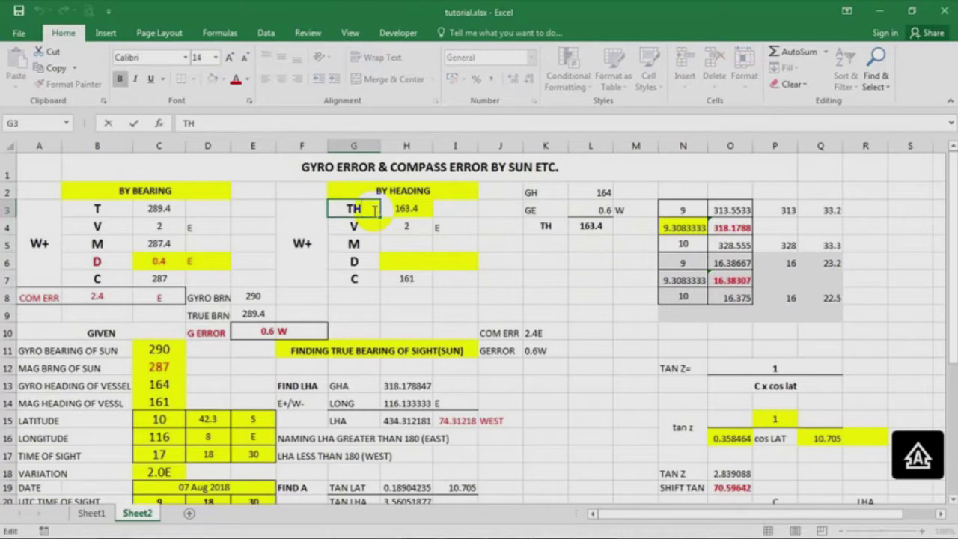
{"action": "key", "text": "Return"}
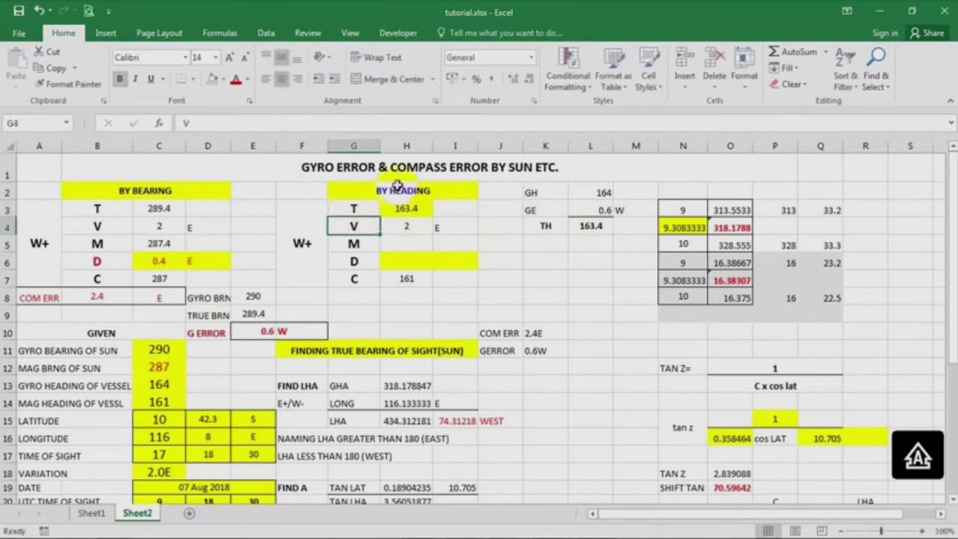
{"action": "left_click", "coordinate": [352, 188]}
{"action": "left_click", "coordinate": [353, 208]}
{"action": "left_click", "coordinate": [96, 208]}
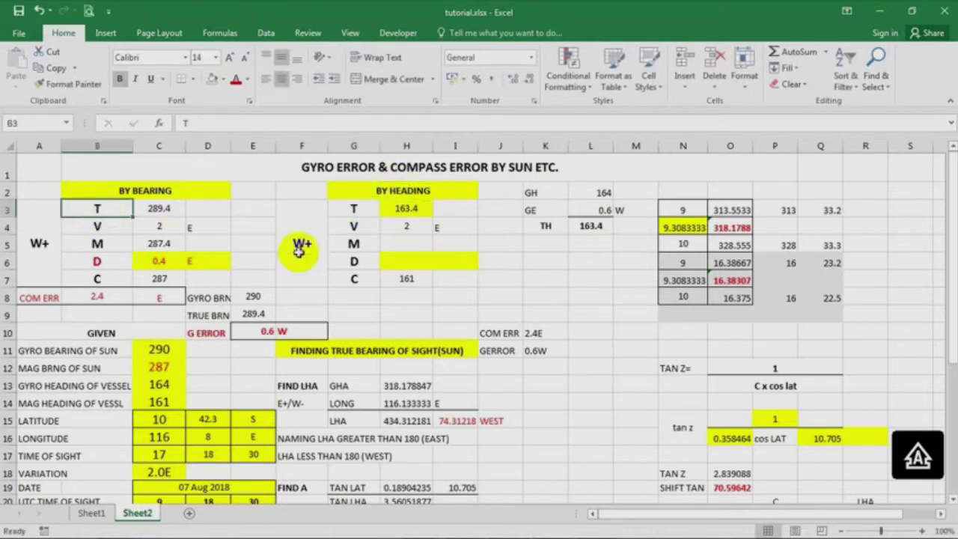
Calculate the M value of the BY HEADING block in H5 with the formula =H3-H4.
{"action": "left_click", "coordinate": [421, 244]}
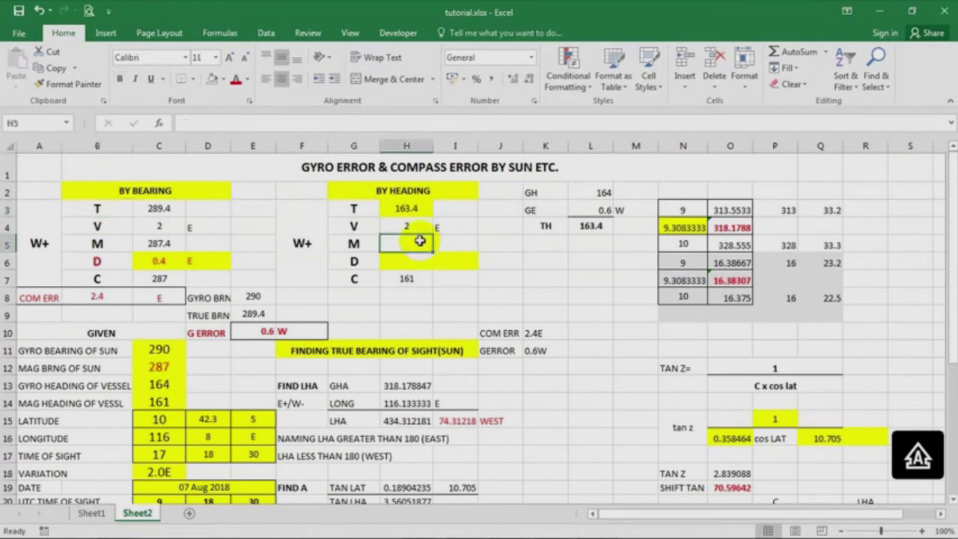
{"action": "type", "text": "="}
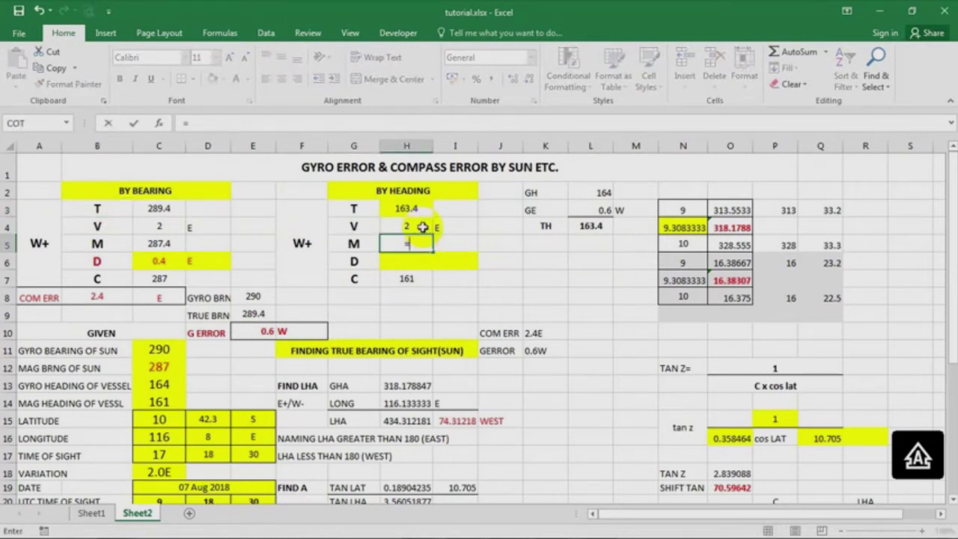
{"action": "left_click", "coordinate": [407, 222]}
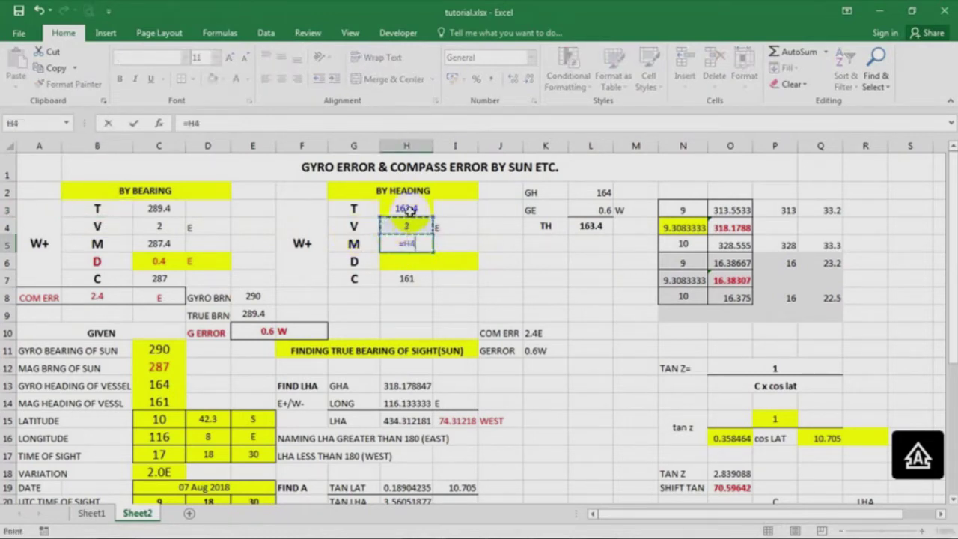
{"action": "left_click", "coordinate": [408, 210]}
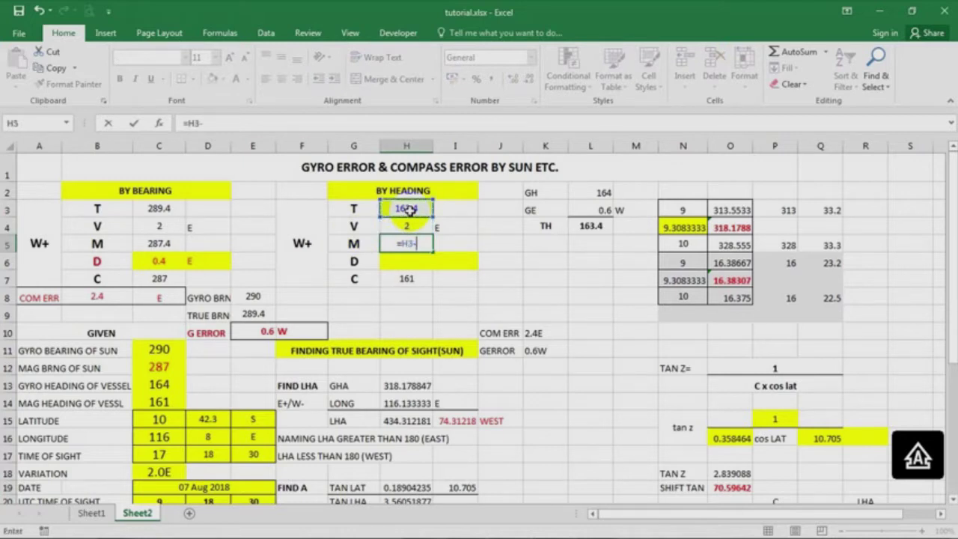
{"action": "type", "text": "-"}
{"action": "left_click", "coordinate": [424, 224]}
{"action": "key", "text": "Return"}
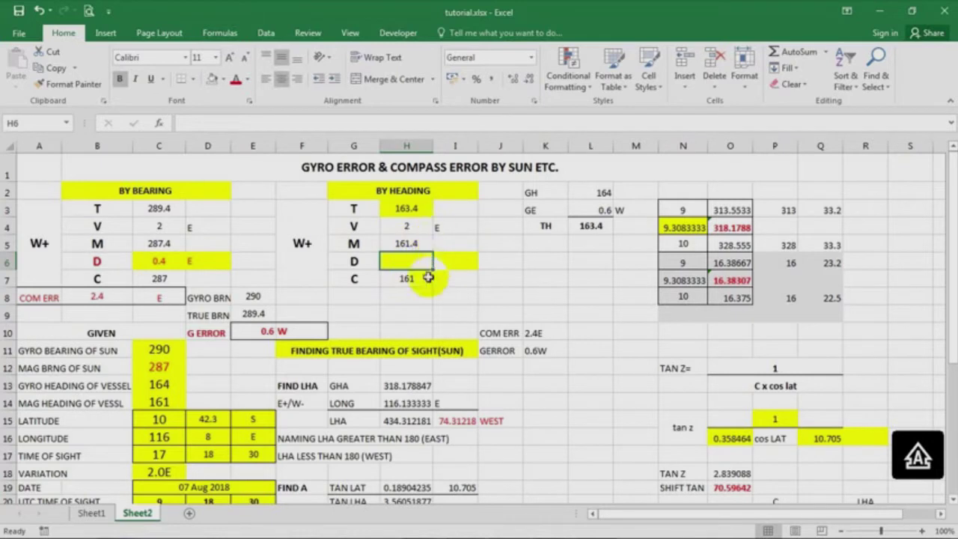
Calculate the D value of the BY HEADING block in H6 with the formula =H5-H7 and compare it with the BY BEARING D value.
{"action": "type", "text": "="}
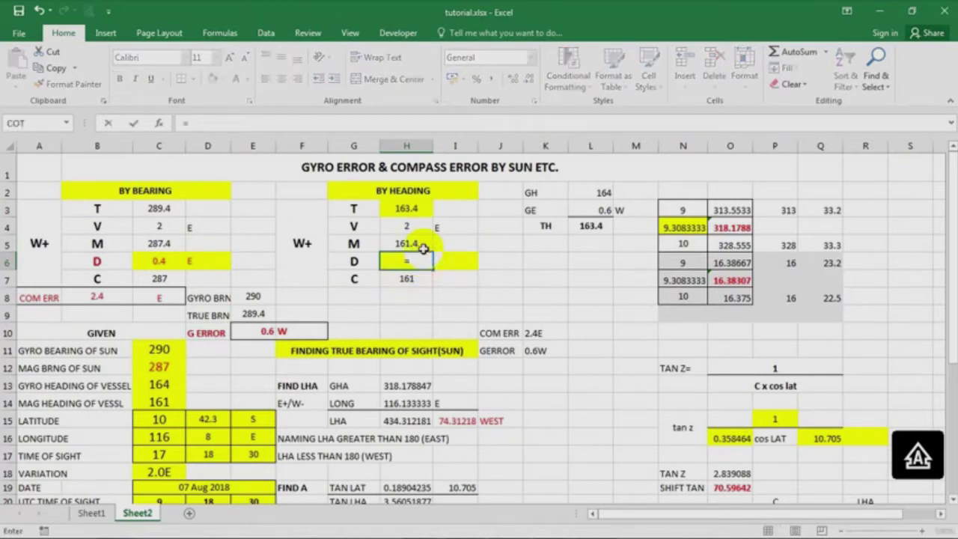
{"action": "left_click", "coordinate": [424, 248]}
{"action": "type", "text": "-"}
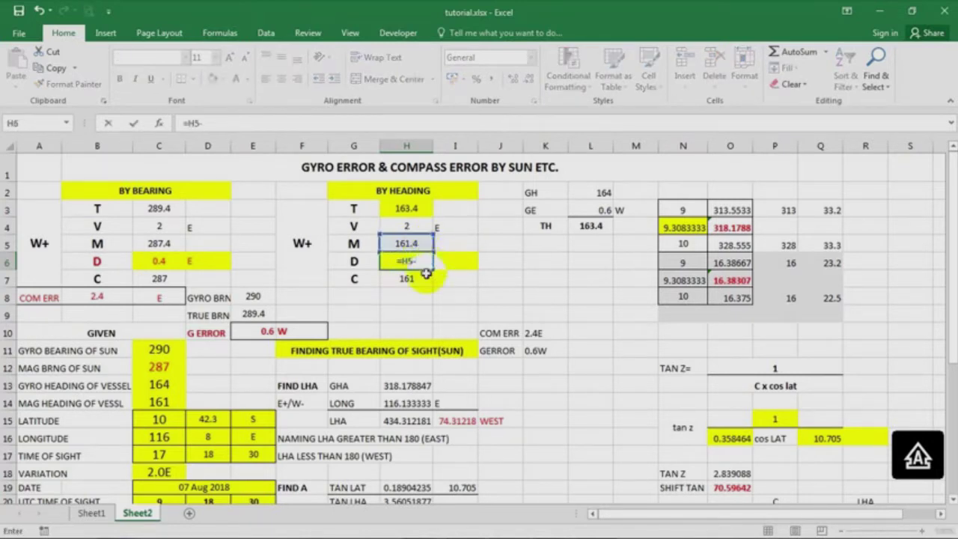
{"action": "left_click", "coordinate": [423, 279]}
{"action": "key", "text": "Return"}
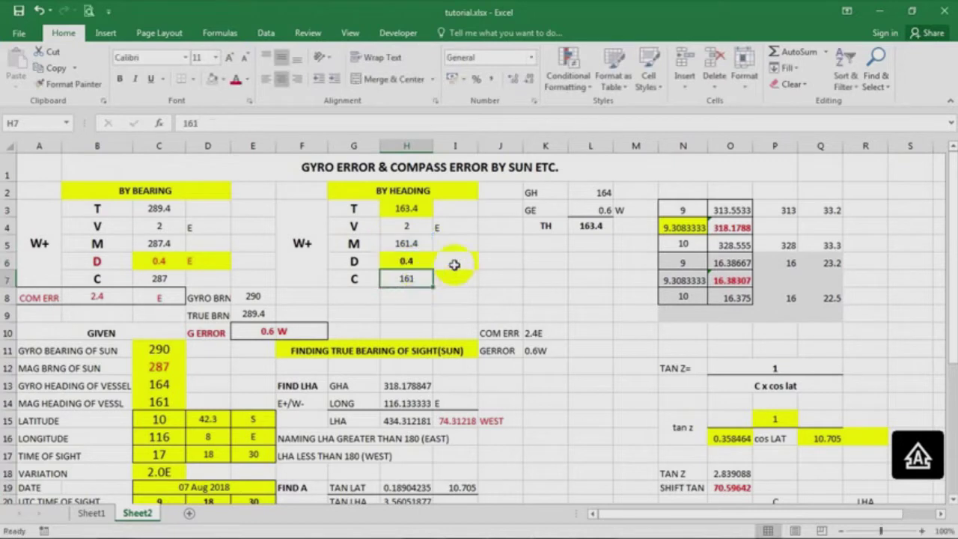
{"action": "left_click", "coordinate": [157, 261]}
{"action": "left_click", "coordinate": [385, 261]}
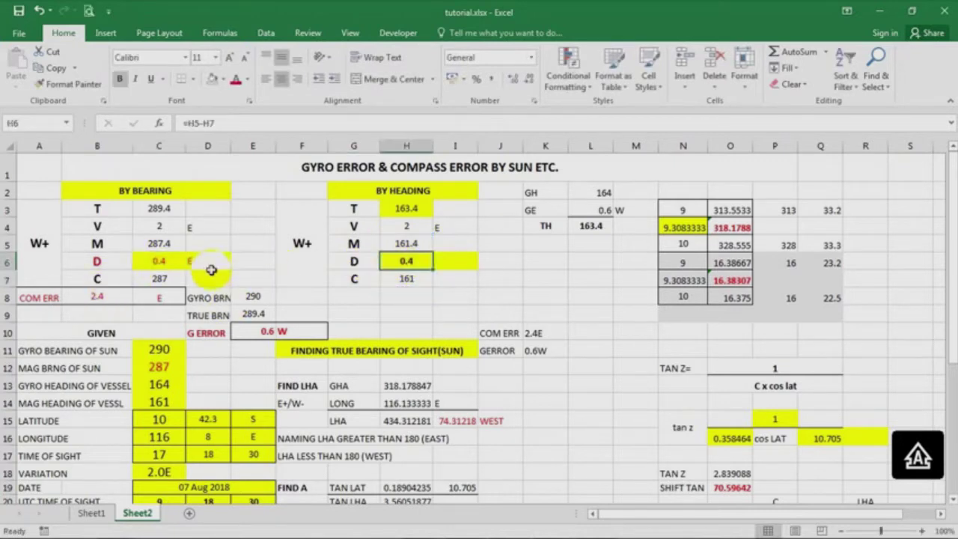
Enter E in I6 as the direction of the BY HEADING deviation and check it against the W+ rule.
{"action": "left_click", "coordinate": [412, 244]}
{"action": "left_click", "coordinate": [450, 259]}
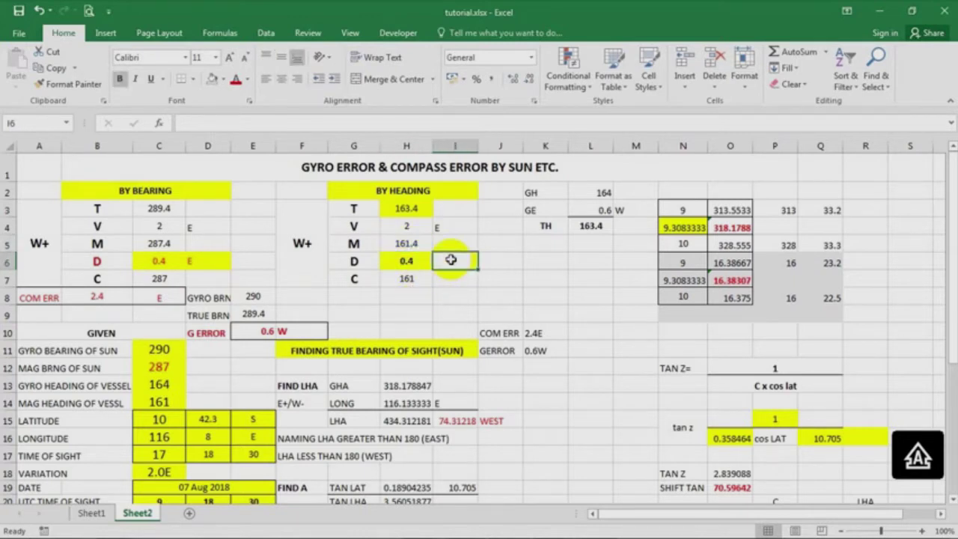
{"action": "type", "text": "E"}
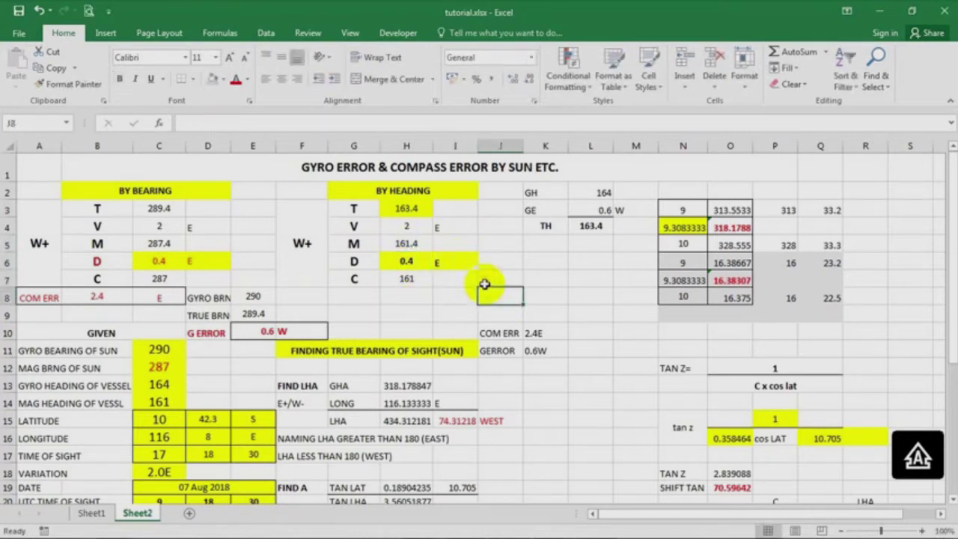
{"action": "left_click", "coordinate": [308, 239]}
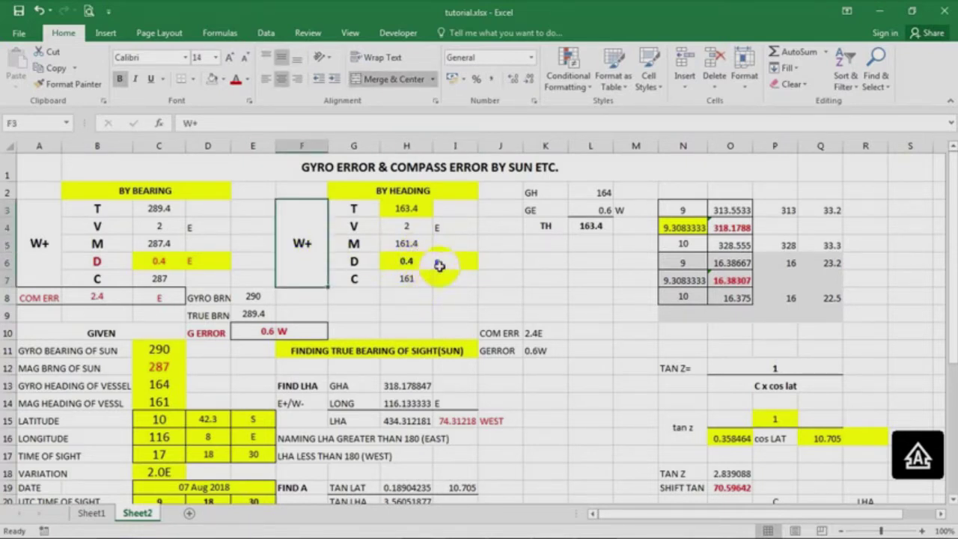
{"action": "left_click", "coordinate": [441, 265]}
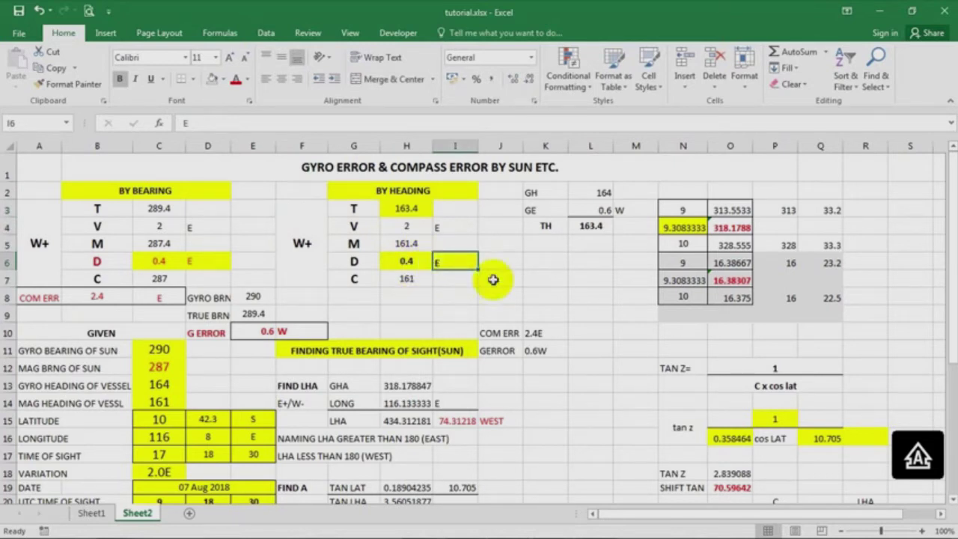
Trace the gyro heading, gyro error and its W direction through to the TH result, and colour the TH value in L4 red.
{"action": "left_click", "coordinate": [584, 278]}
{"action": "left_click", "coordinate": [604, 194]}
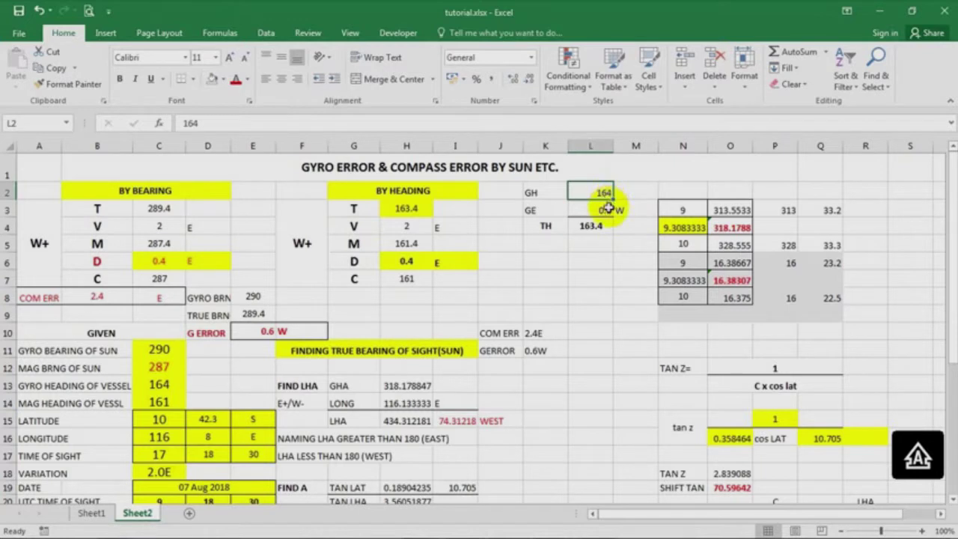
{"action": "left_click", "coordinate": [585, 214]}
{"action": "left_click", "coordinate": [623, 212]}
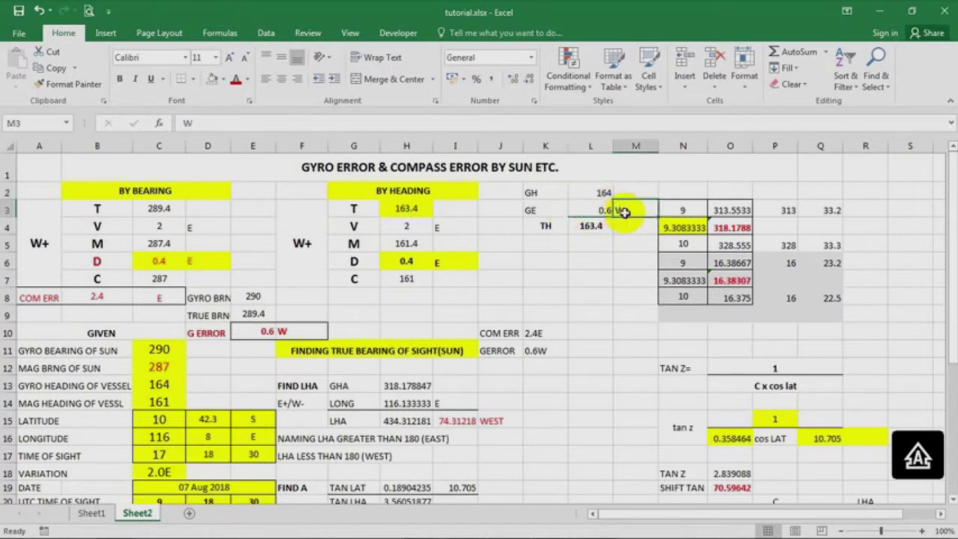
{"action": "left_click", "coordinate": [604, 225]}
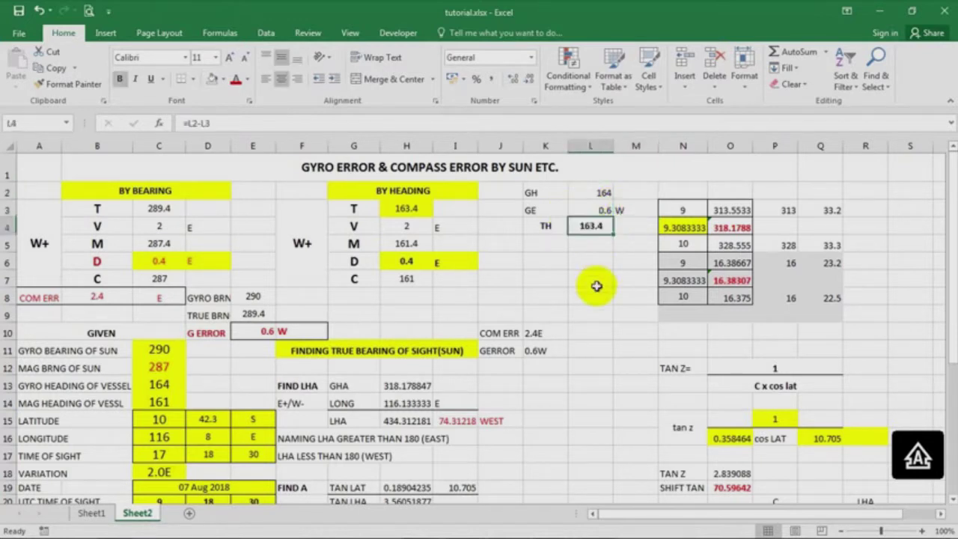
{"action": "left_click", "coordinate": [597, 213]}
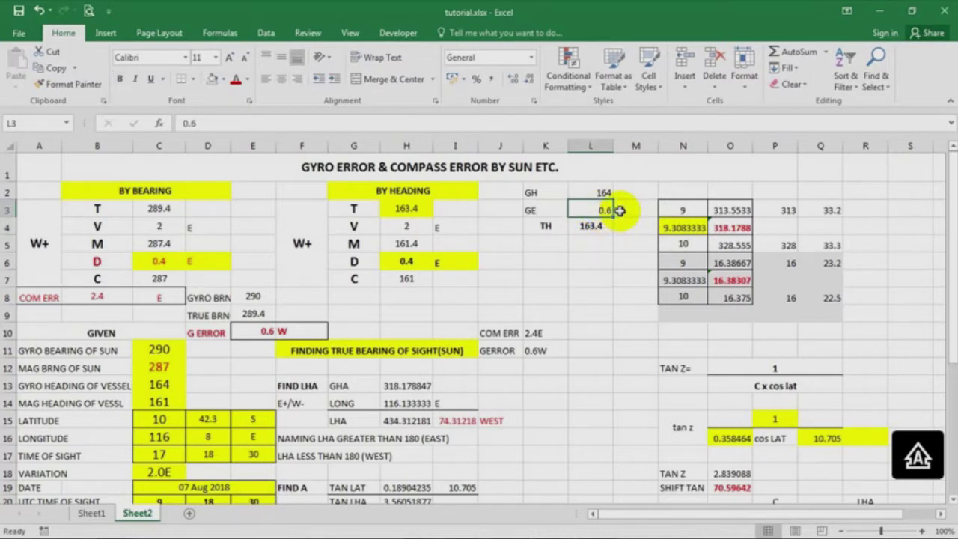
{"action": "left_click", "coordinate": [595, 261]}
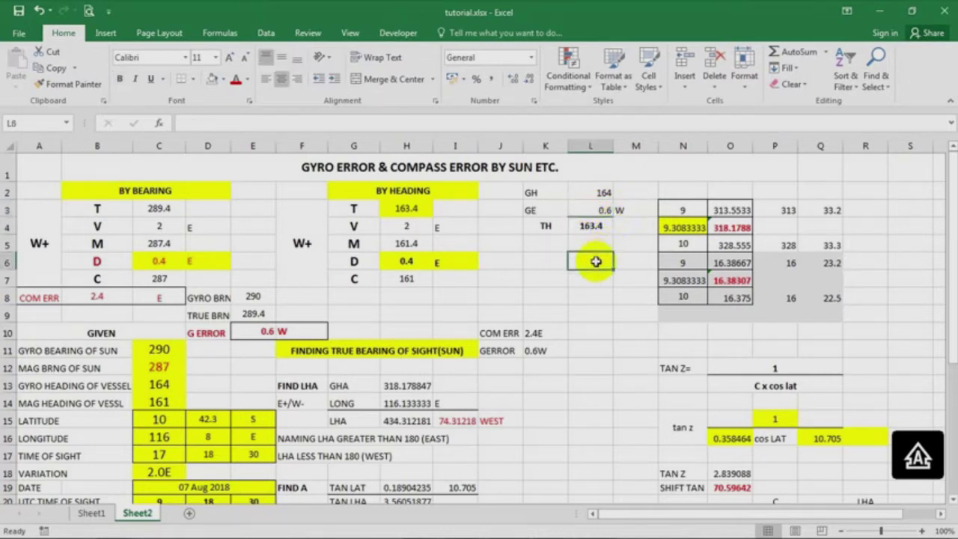
{"action": "left_click", "coordinate": [591, 227]}
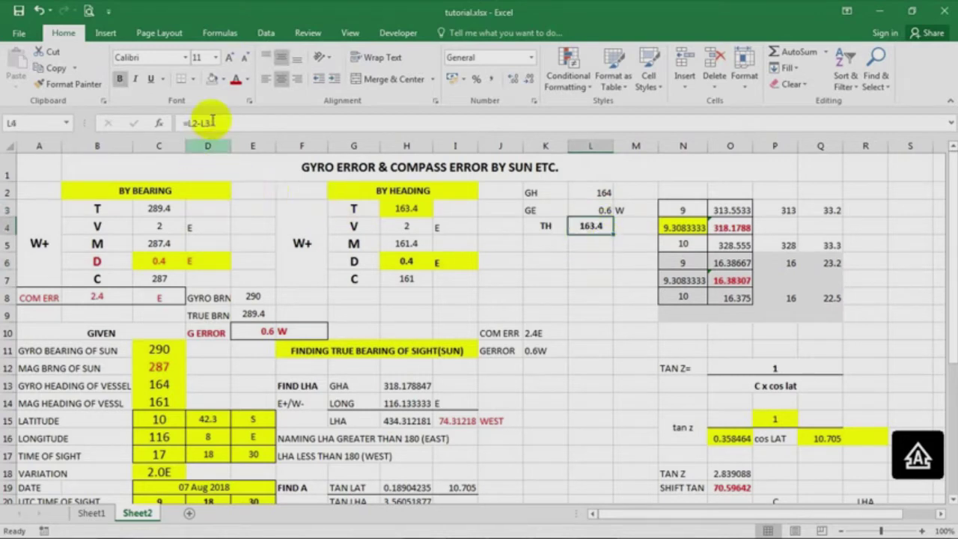
{"action": "left_click", "coordinate": [234, 79]}
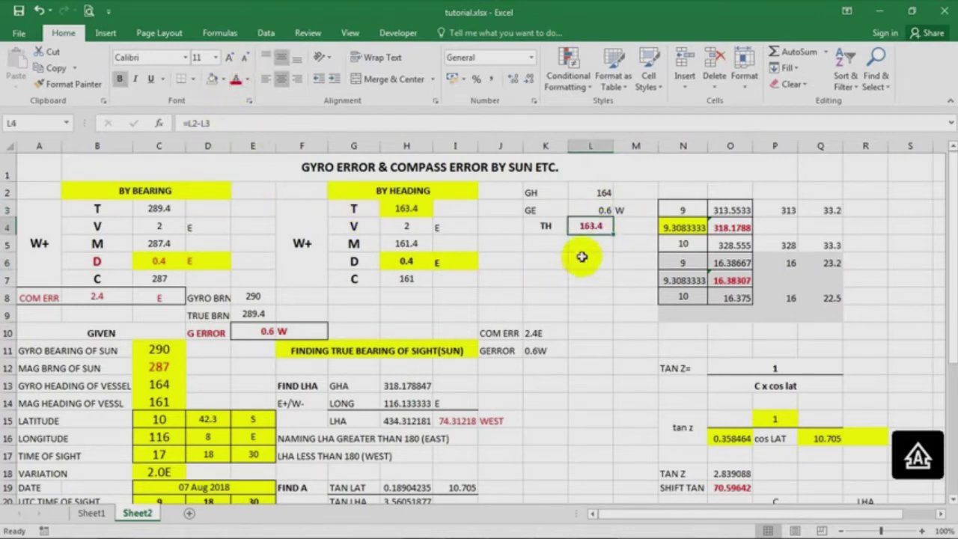
Review the BY HEADING block from its title through the T, C, M and D entries.
{"action": "left_click", "coordinate": [414, 210]}
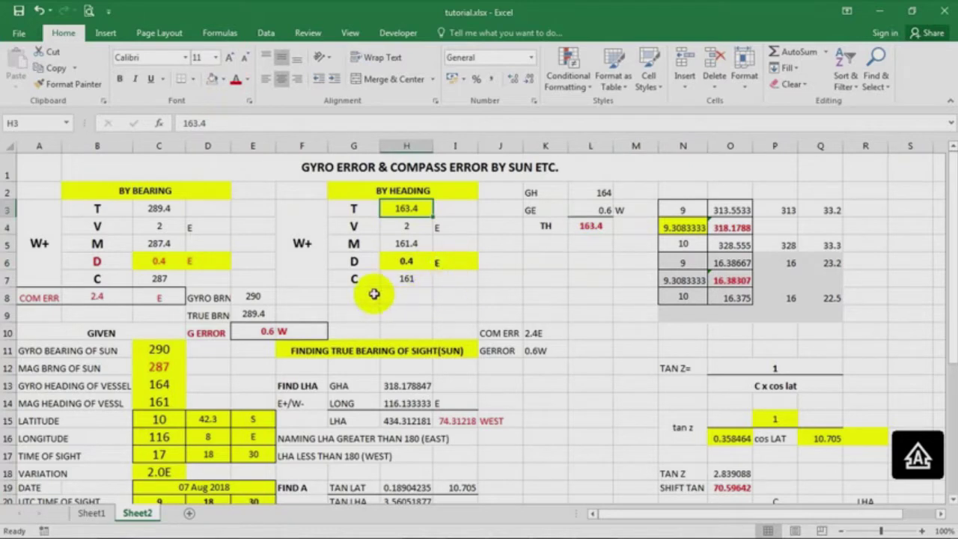
{"action": "left_click", "coordinate": [403, 190]}
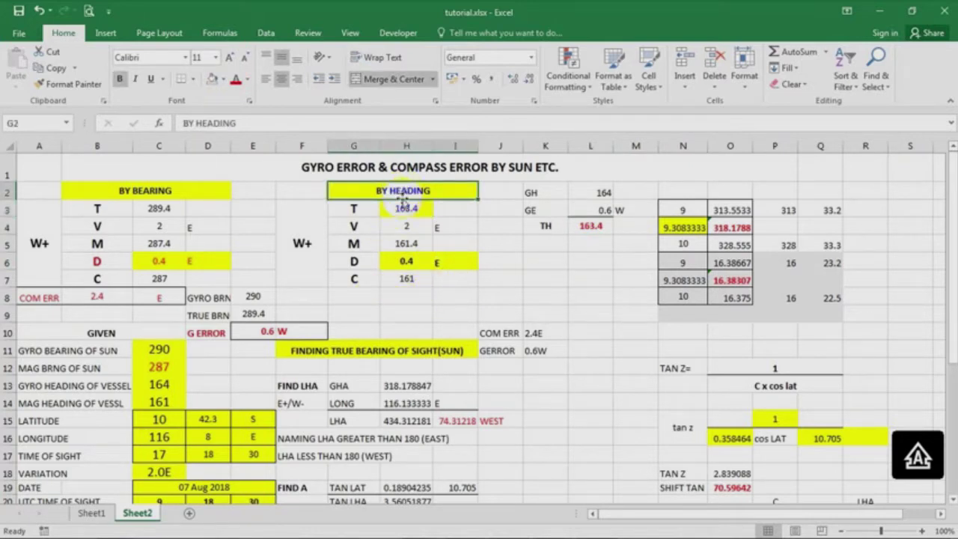
{"action": "left_click", "coordinate": [363, 279]}
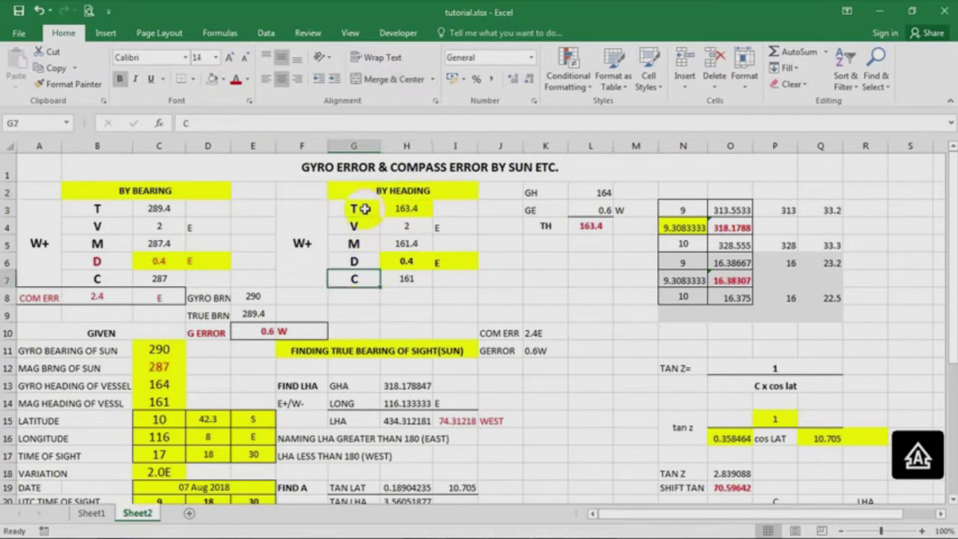
{"action": "left_click", "coordinate": [362, 209]}
{"action": "left_click", "coordinate": [401, 209]}
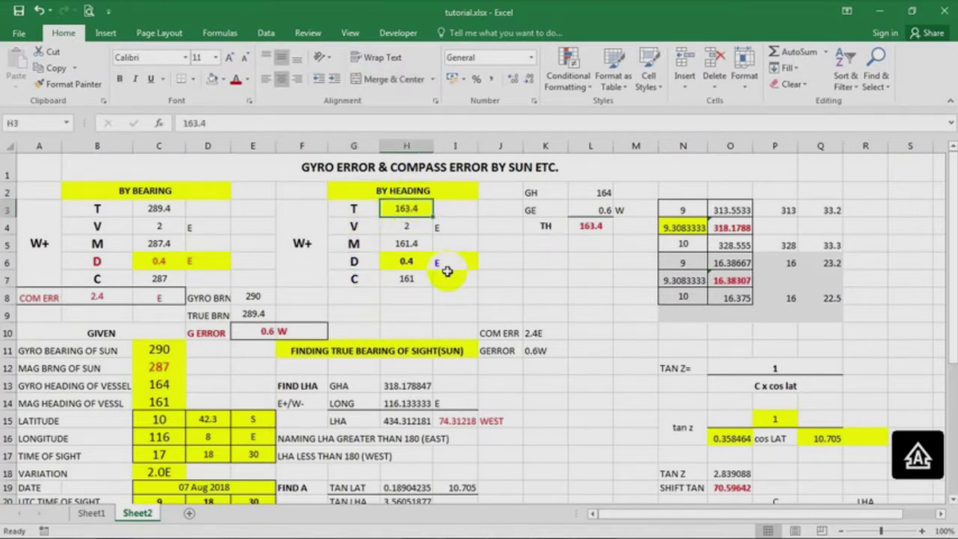
{"action": "left_click", "coordinate": [417, 244]}
{"action": "left_click", "coordinate": [404, 259]}
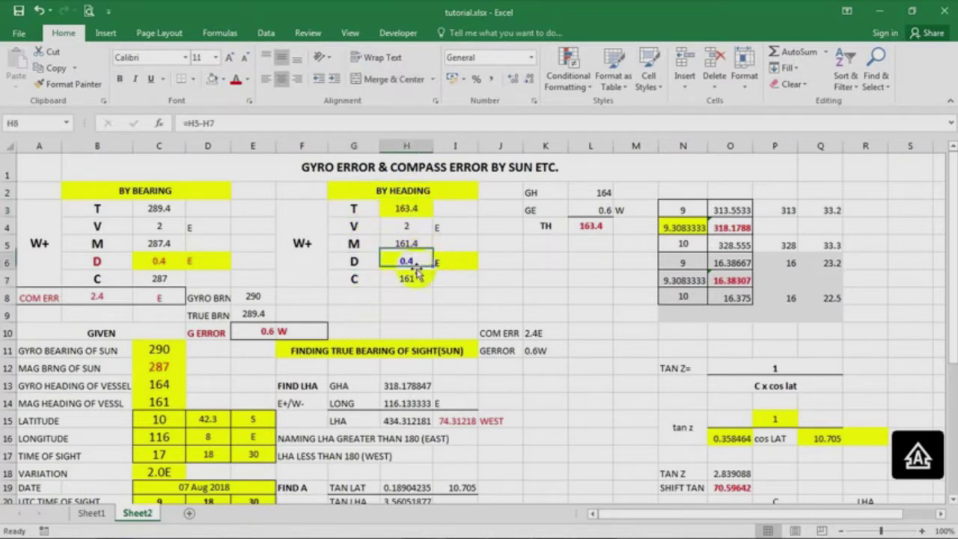
Calculate the compass error by heading in H8 with the formula =H3-H7.
{"action": "left_click", "coordinate": [412, 295]}
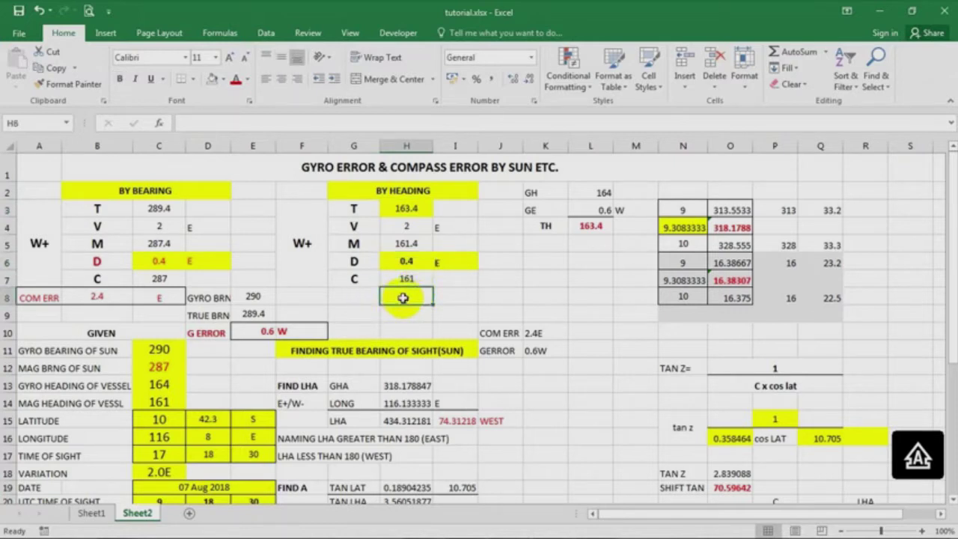
{"action": "type", "text": "="}
{"action": "left_click", "coordinate": [418, 208]}
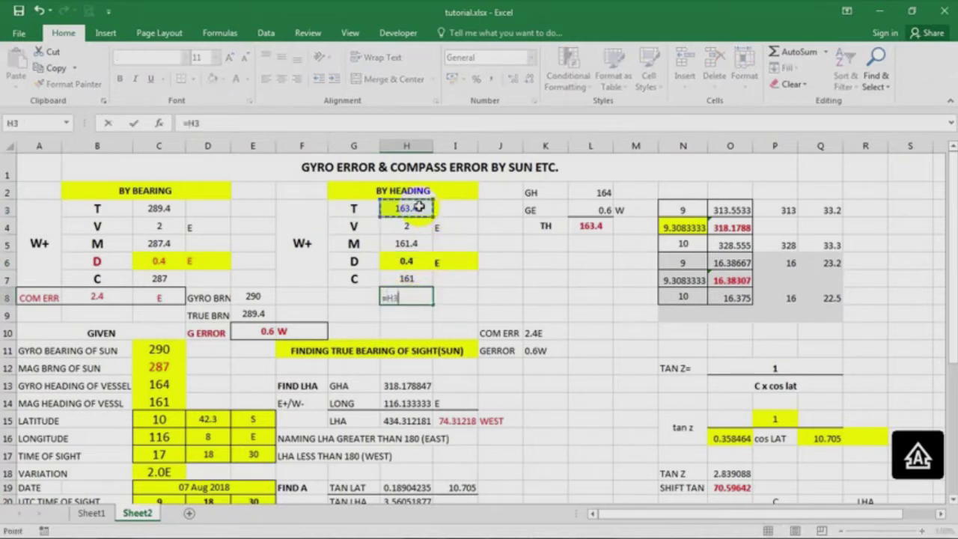
{"action": "left_click", "coordinate": [416, 279]}
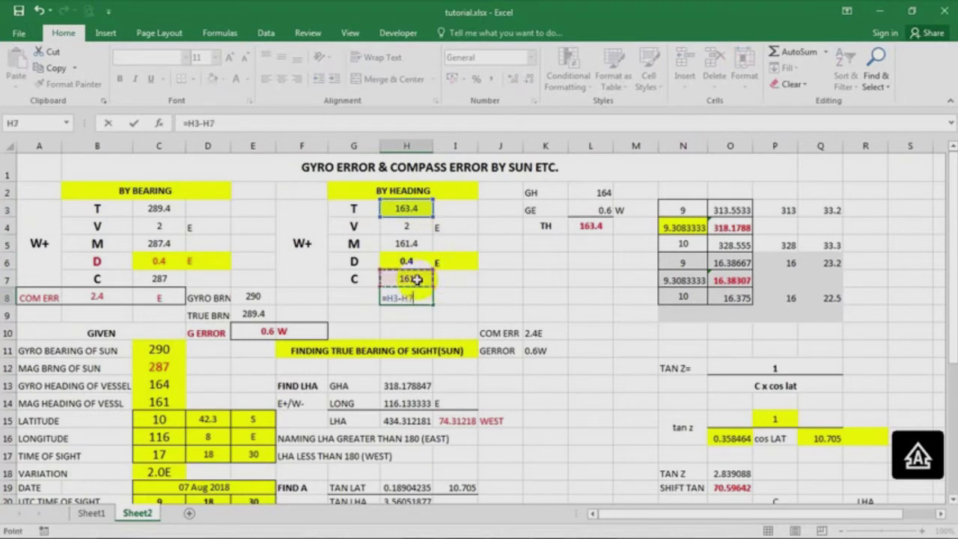
{"action": "key", "text": "Return"}
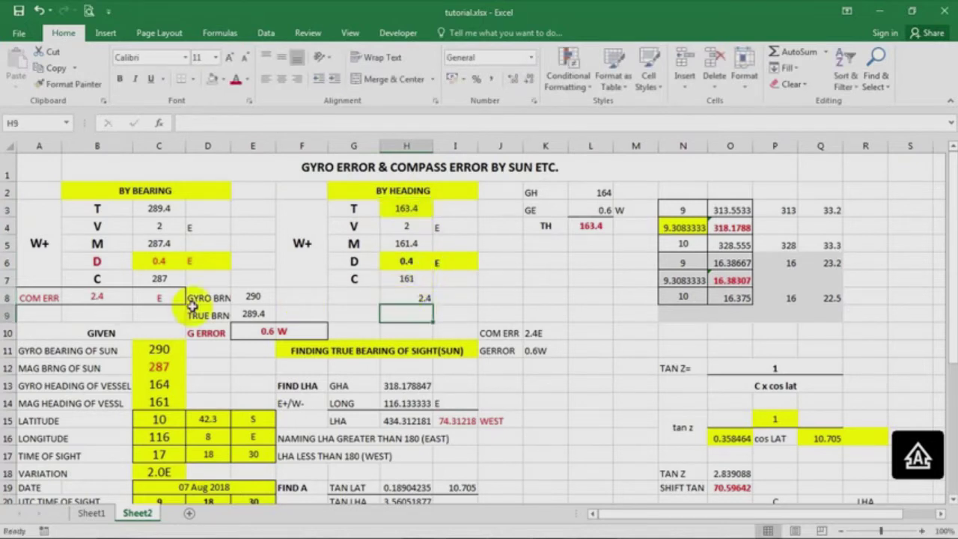
Compare the compass error in H8 with the COM ERR value in B8, and clear cells H8:I8.
{"action": "left_click", "coordinate": [103, 306]}
{"action": "left_click", "coordinate": [438, 298]}
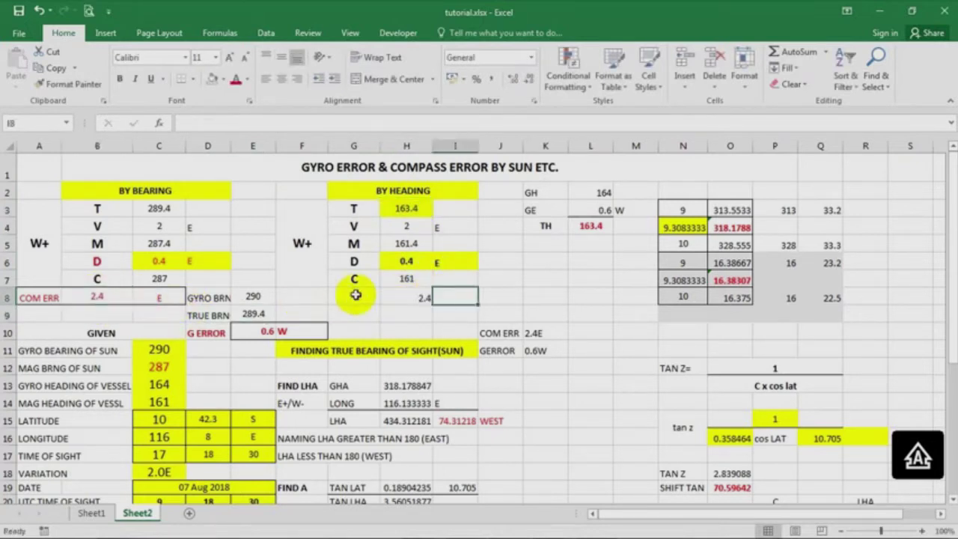
{"action": "left_click", "coordinate": [386, 297]}
{"action": "left_click", "coordinate": [97, 297]}
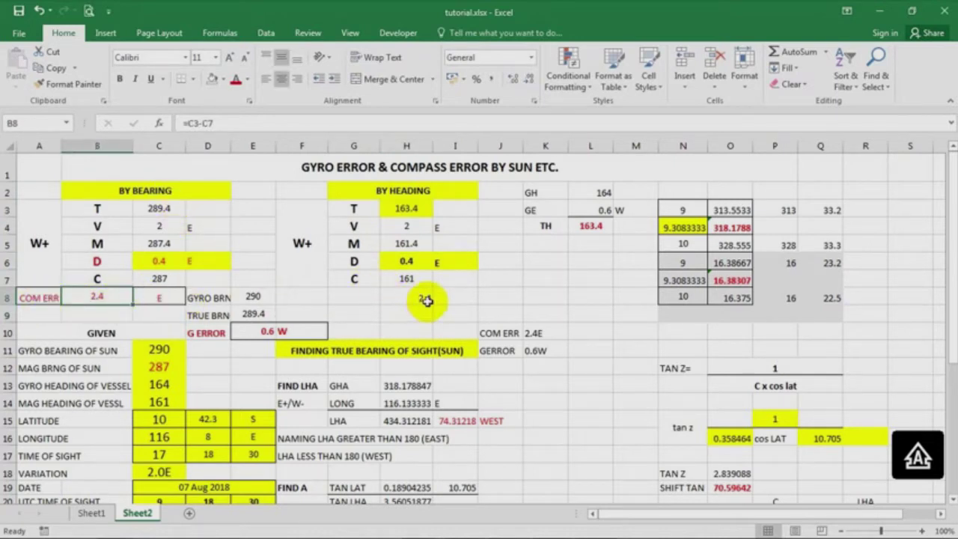
{"action": "left_click_drag", "start_coordinate": [425, 299], "coordinate": [454, 307]}
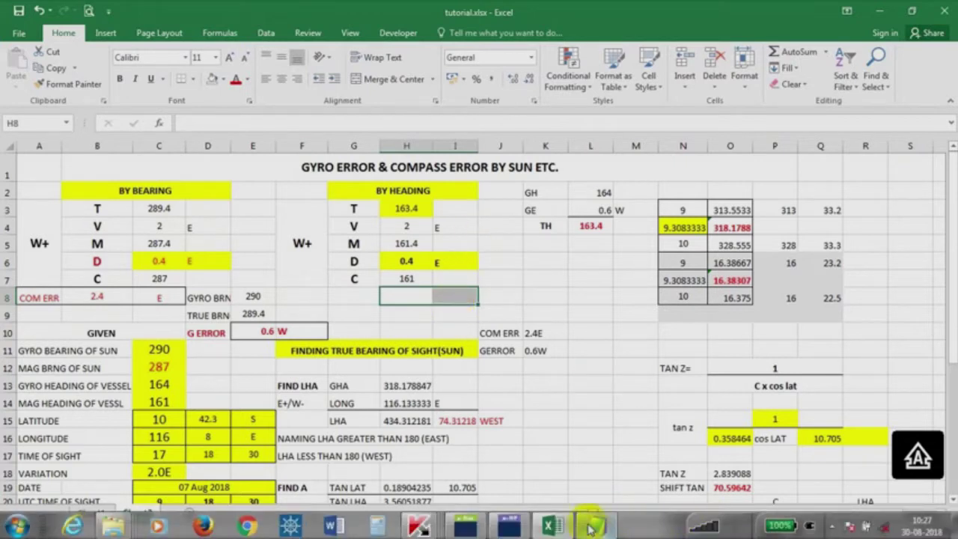
Switch to Notepad and write the note "SHOWING THAT FOR YOU NOT TO CONFUSE DECKMASTER PROGRAM".
{"action": "left_click", "coordinate": [591, 528]}
{"action": "left_click_drag", "start_coordinate": [897, 460], "coordinate": [555, 388]}
{"action": "key", "text": "Delete"}
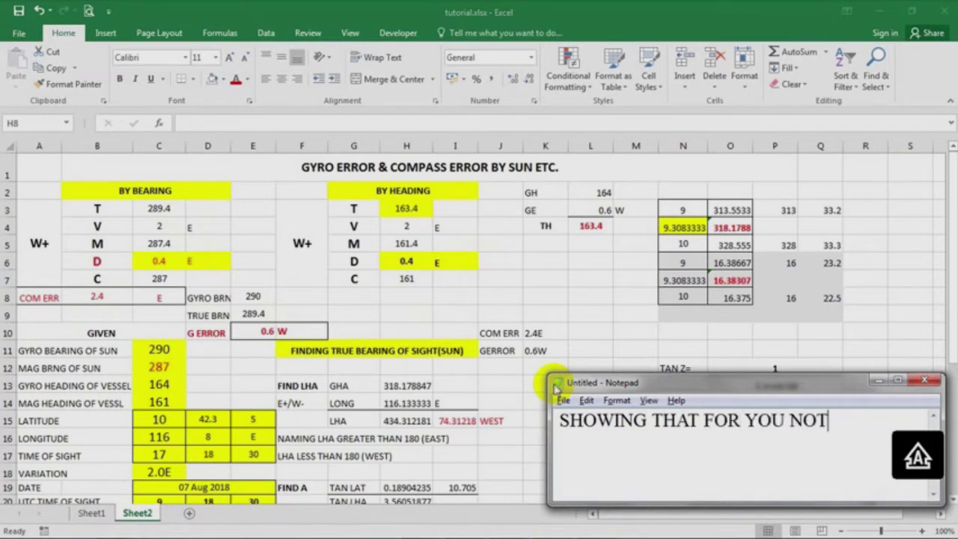
{"action": "key", "text": "BackSpace"}
{"action": "key", "text": "BackSpace"}
{"action": "key", "text": "BackSpace"}
{"action": "key", "text": "BackSpace"}
{"action": "key", "text": "BackSpace"}
{"action": "key", "text": "BackSpace"}
{"action": "key", "text": "BackSpace"}
{"action": "key", "text": "BackSpace"}
{"action": "key", "text": "BackSpace"}
{"action": "key", "text": "BackSpace"}
{"action": "key", "text": "BackSpace"}
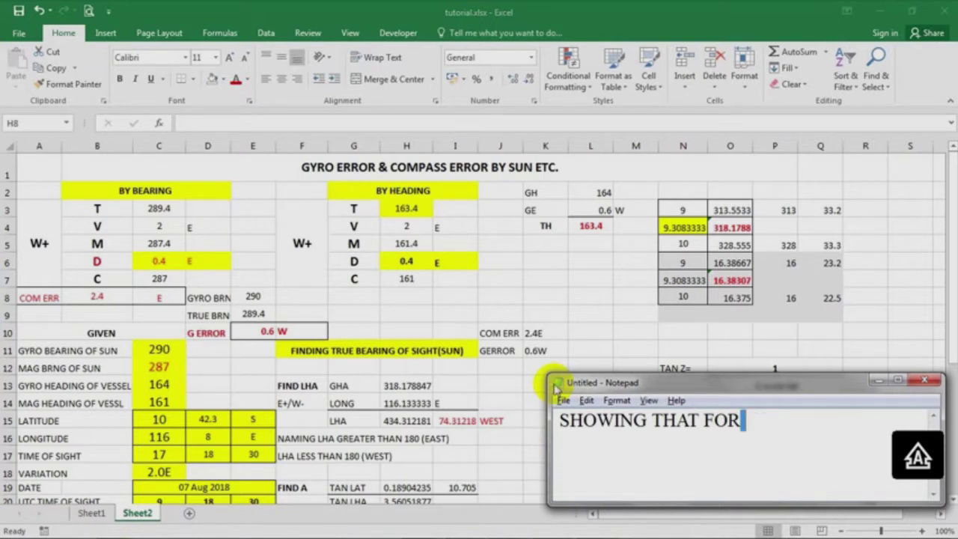
{"action": "key", "text": "ctrl+z"}
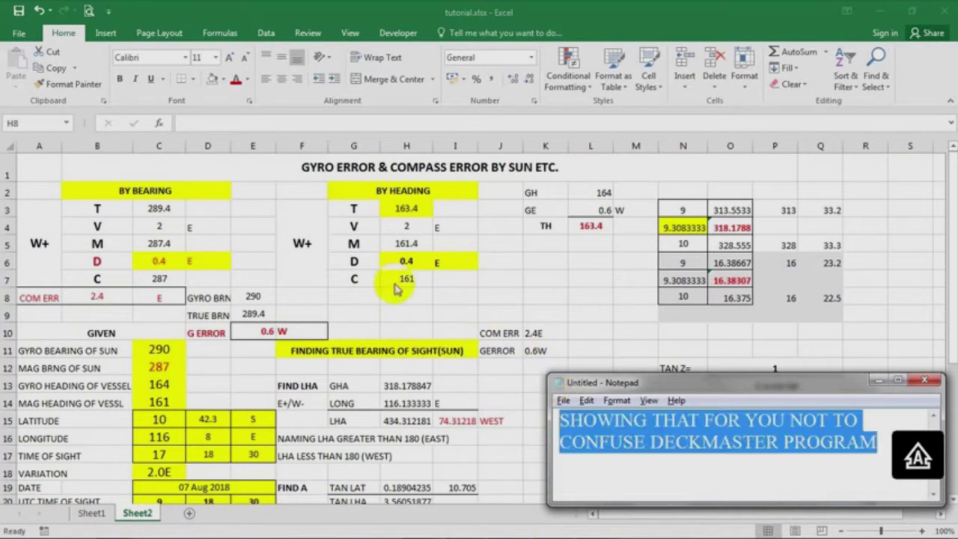
Switch back to Excel to point out the BY HEADING title, and bring the Notepad note to the front again.
{"action": "key", "text": "alt+Tab"}
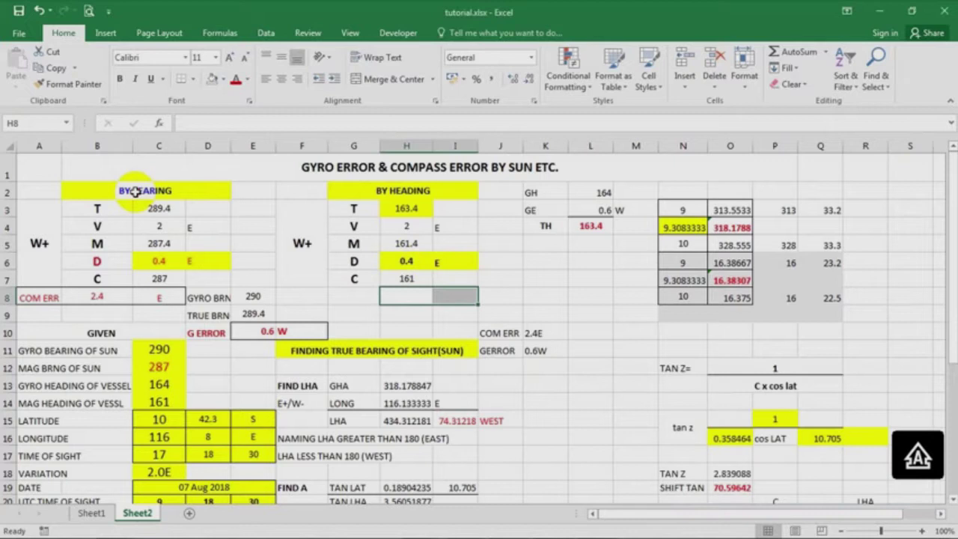
{"action": "left_click", "coordinate": [374, 190]}
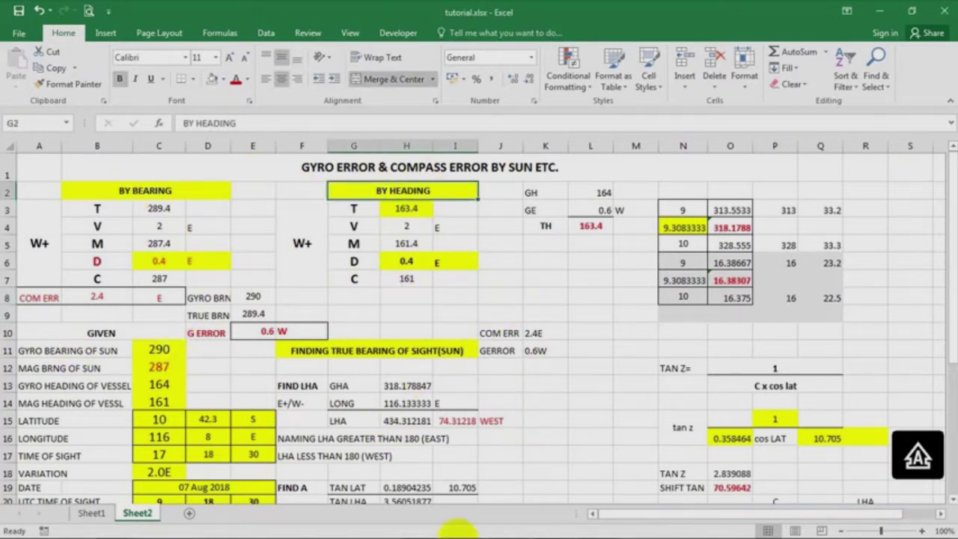
{"action": "mouse_move", "coordinate": [522, 532]}
{"action": "left_click", "coordinate": [595, 526]}
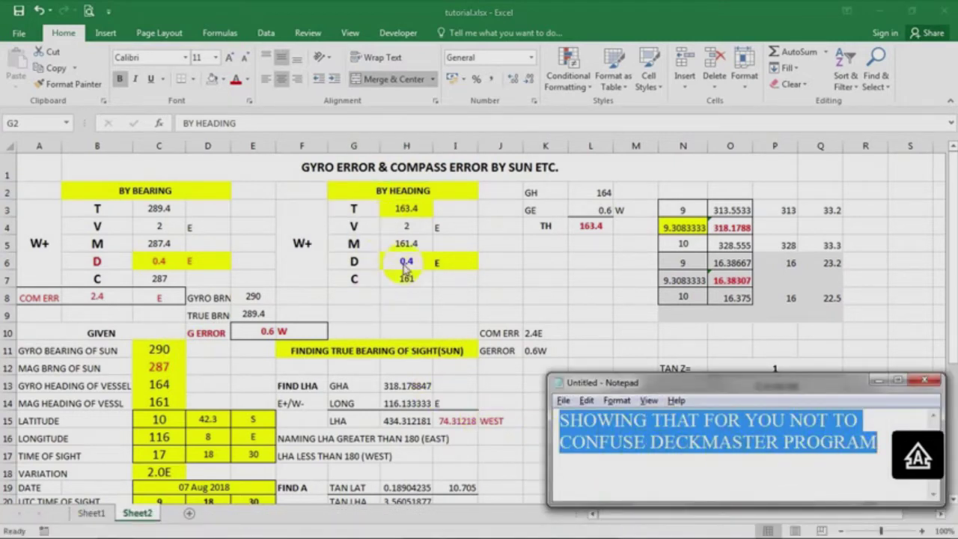
Minimize Excel, launch BridgeMan, decline registration, and move its Voyage Planning window clear of the Notepad note.
{"action": "left_click", "coordinate": [884, 14]}
{"action": "left_click", "coordinate": [905, 11]}
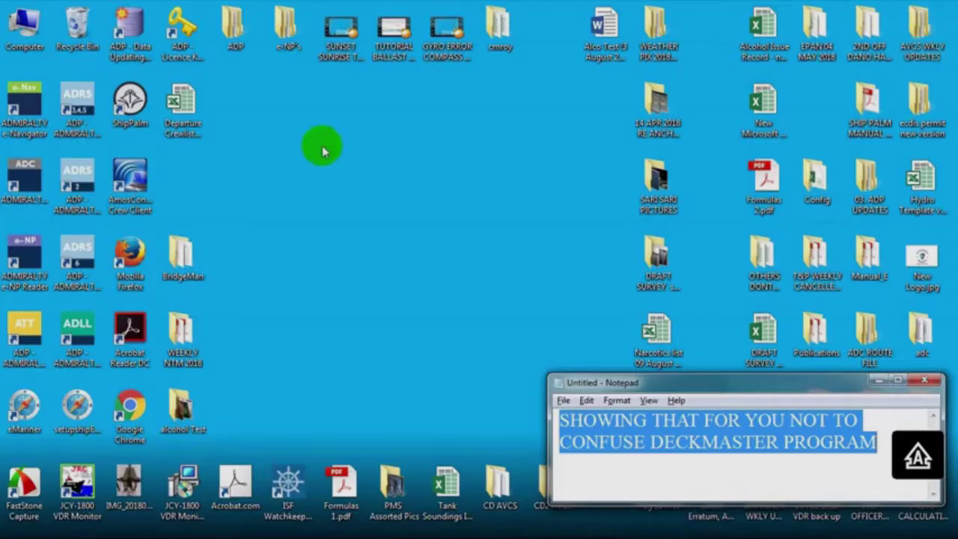
{"action": "left_click", "coordinate": [17, 526]}
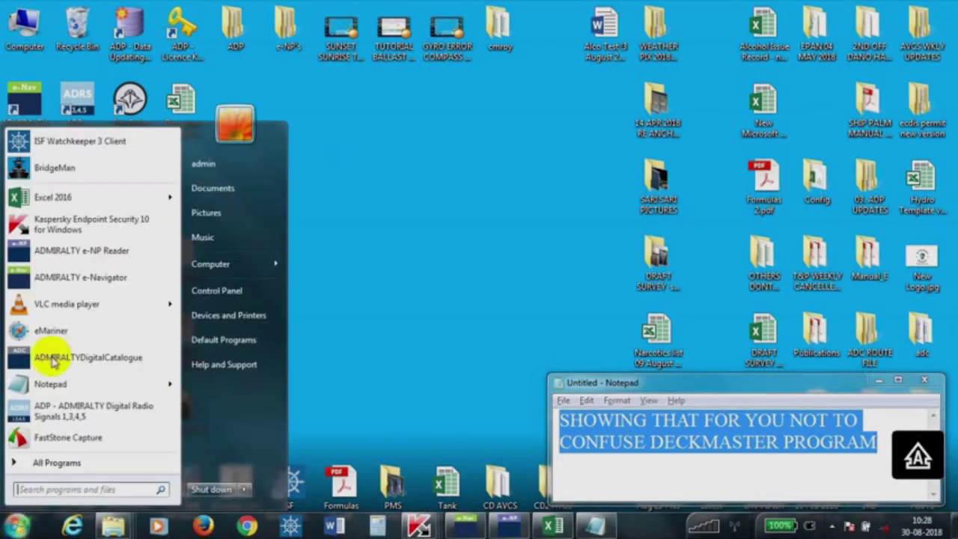
{"action": "left_click", "coordinate": [71, 168]}
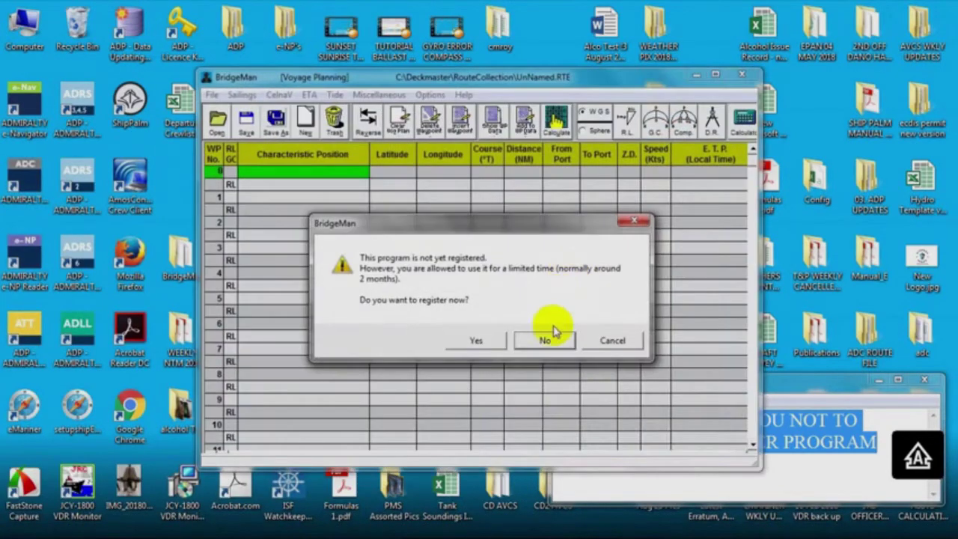
{"action": "left_click", "coordinate": [545, 340]}
{"action": "left_click_drag", "start_coordinate": [569, 80], "coordinate": [385, 24]}
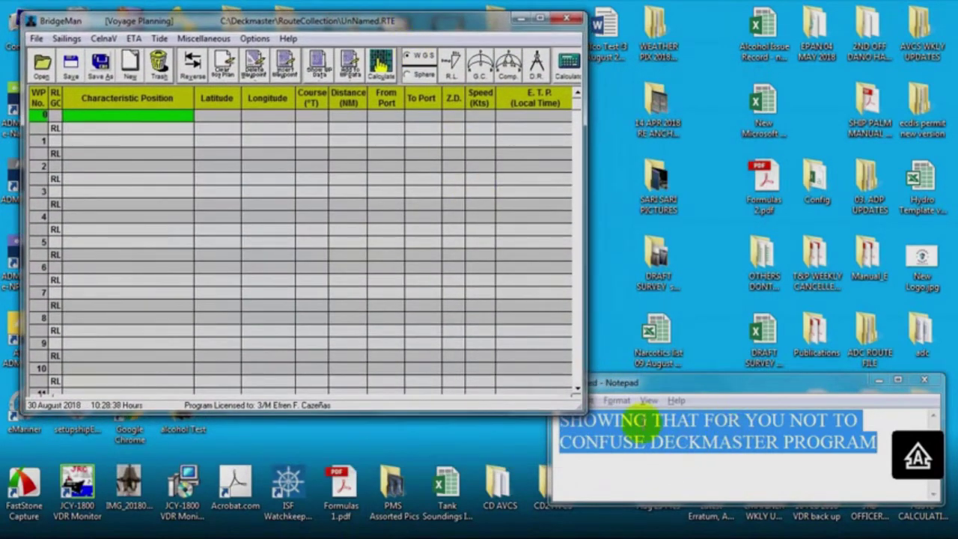
Switch BridgeMan to the celestial navigation almanac and open the Compass Error calculation for the Sun.
{"action": "left_click", "coordinate": [37, 39]}
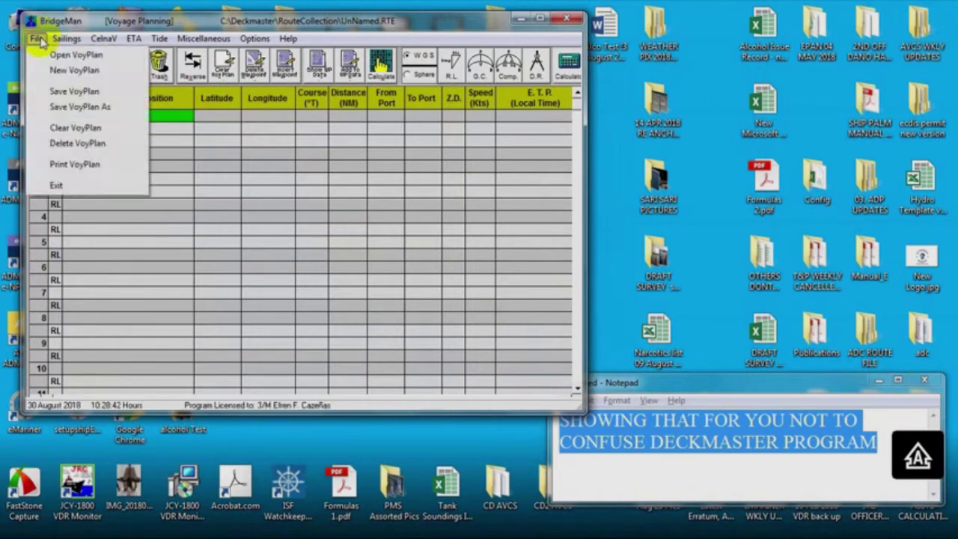
{"action": "left_click", "coordinate": [103, 38]}
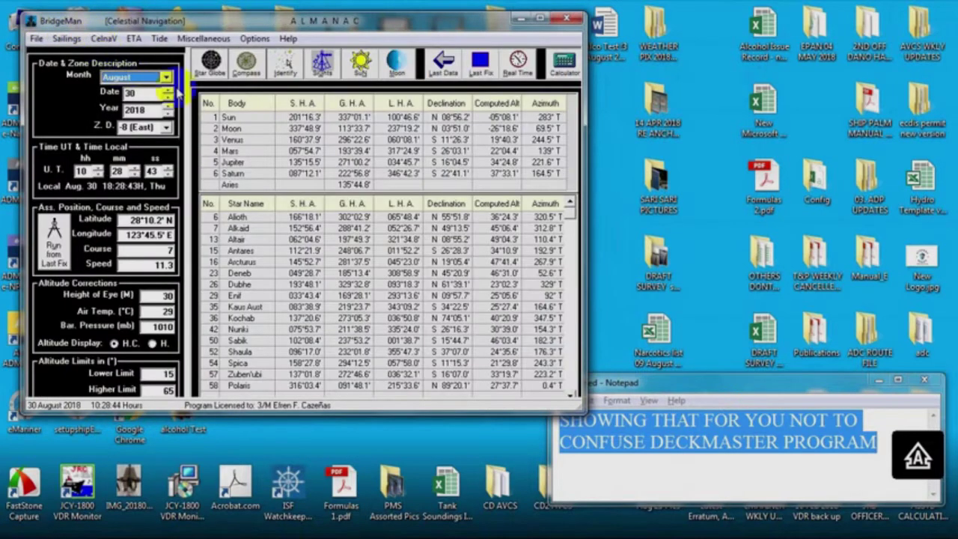
{"action": "left_click", "coordinate": [240, 74]}
{"action": "left_click", "coordinate": [228, 118]}
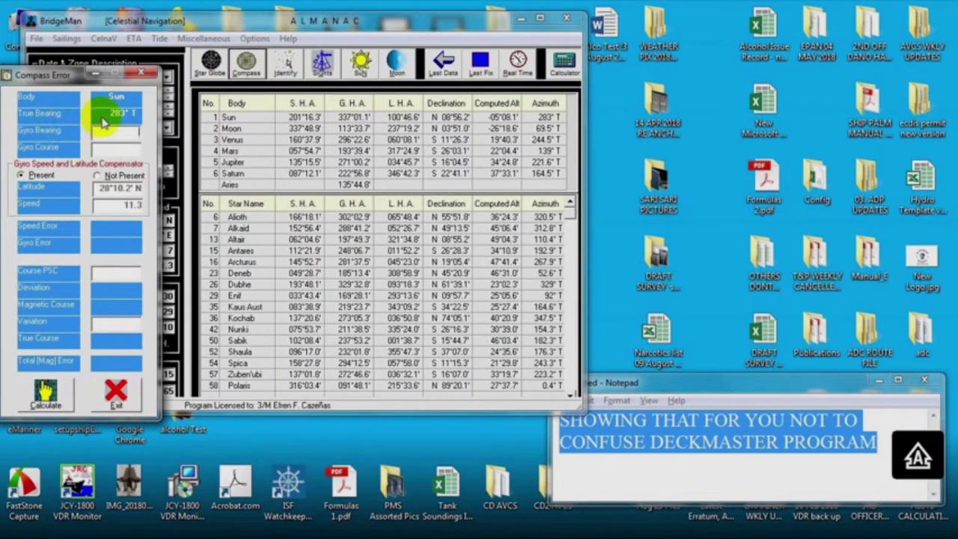
Review the gyro bearing, gyro course and Course PSC entries of the Compass Error calculation, and close it without calculating.
{"action": "left_click", "coordinate": [92, 276]}
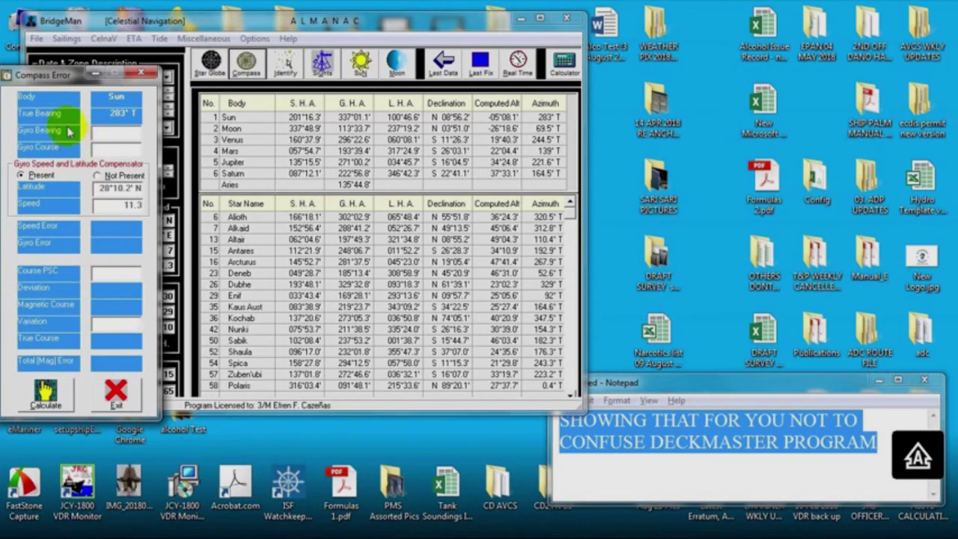
{"action": "left_click", "coordinate": [98, 276]}
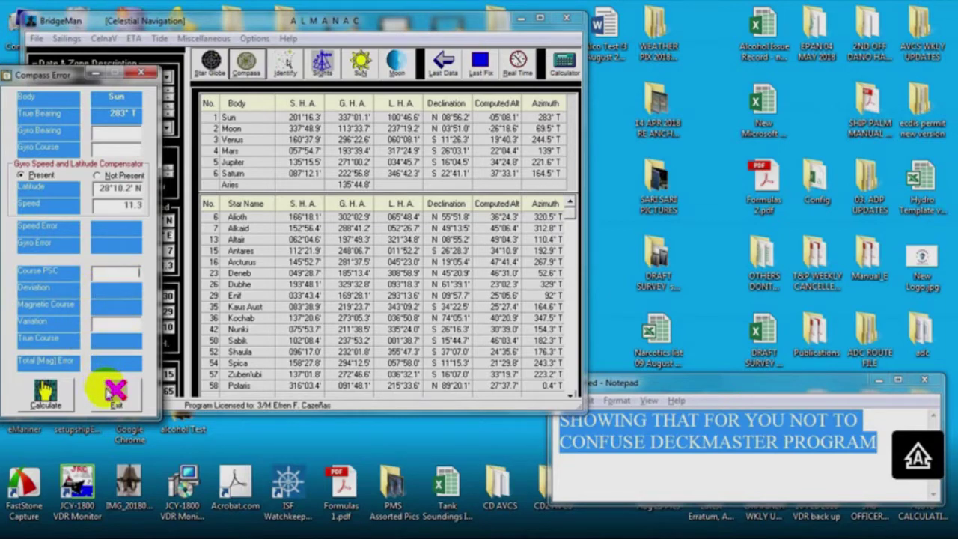
{"action": "left_click", "coordinate": [112, 391]}
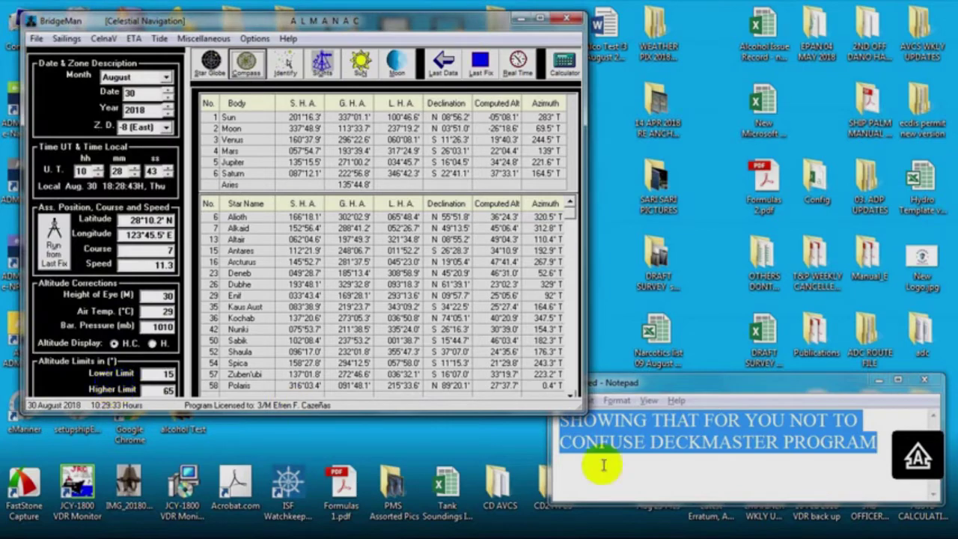
Add the line "THE SAME SO NO NEED TO CONFUSE" to the Notepad note and switch back to the Excel workbook.
{"action": "left_click", "coordinate": [886, 446]}
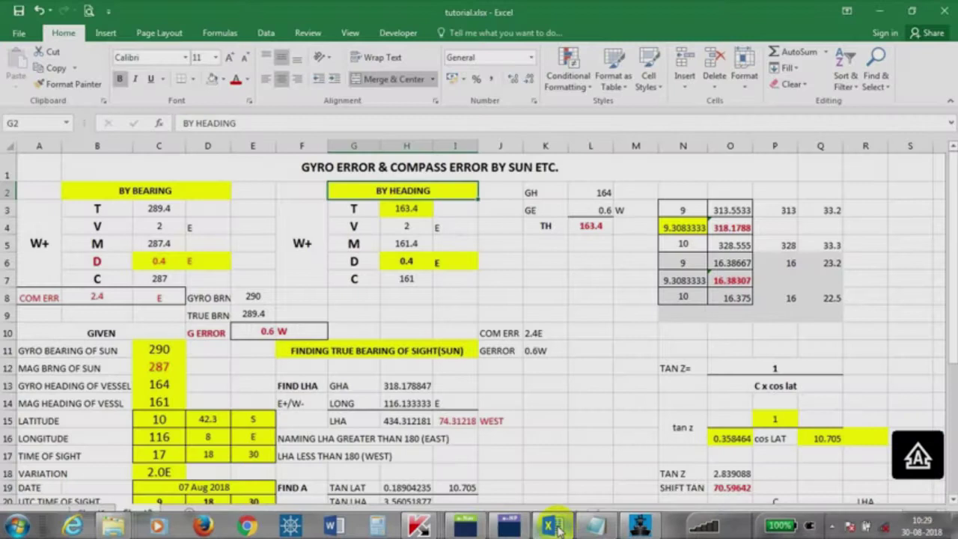
{"action": "left_click", "coordinate": [552, 527]}
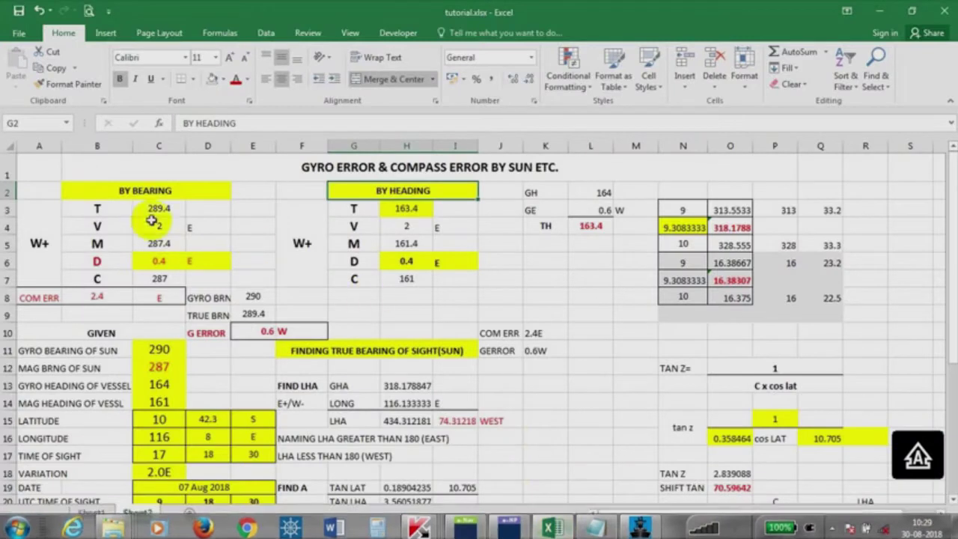
Highlight in turn the BY BEARING block, the BY HEADING block and the GH, GE, TH calculation to compare them.
{"action": "left_click", "coordinate": [142, 191]}
{"action": "left_click", "coordinate": [40, 189]}
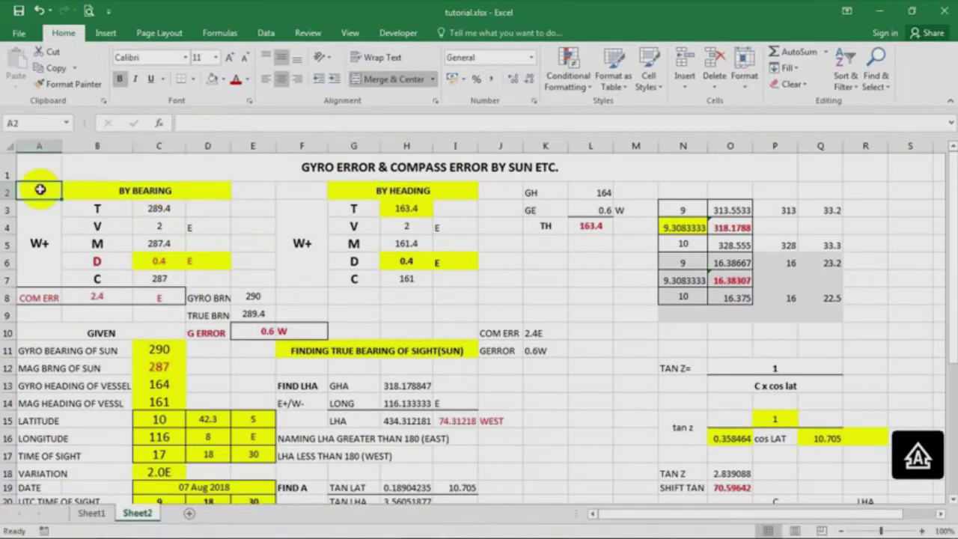
{"action": "left_click_drag", "start_coordinate": [40, 189], "coordinate": [237, 277]}
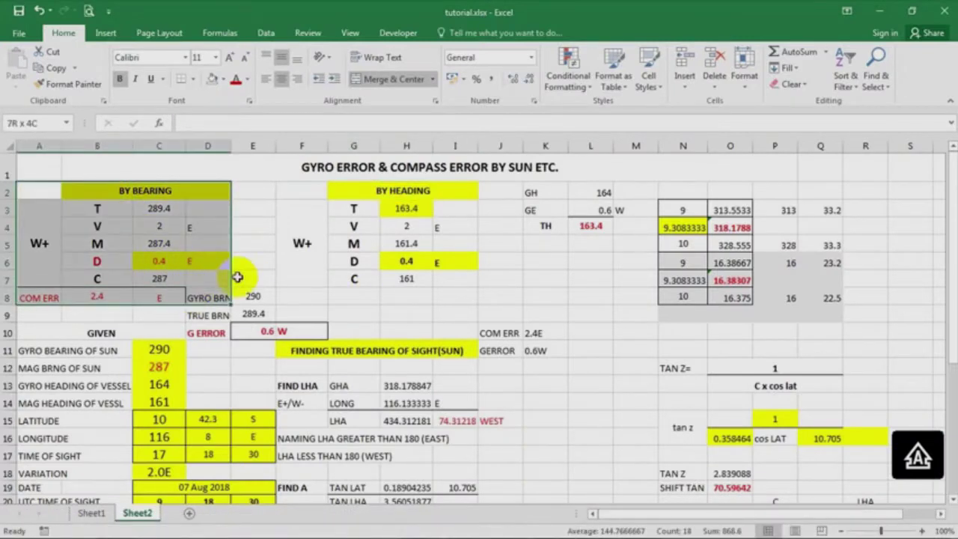
{"action": "left_click_drag", "start_coordinate": [352, 189], "coordinate": [418, 279]}
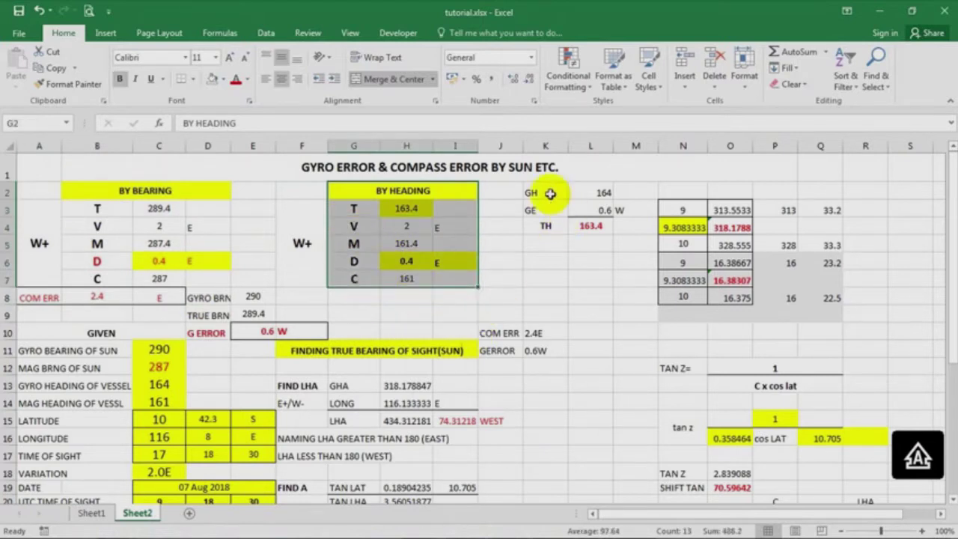
{"action": "left_click_drag", "start_coordinate": [550, 193], "coordinate": [618, 230]}
{"action": "mouse_move", "coordinate": [677, 529]}
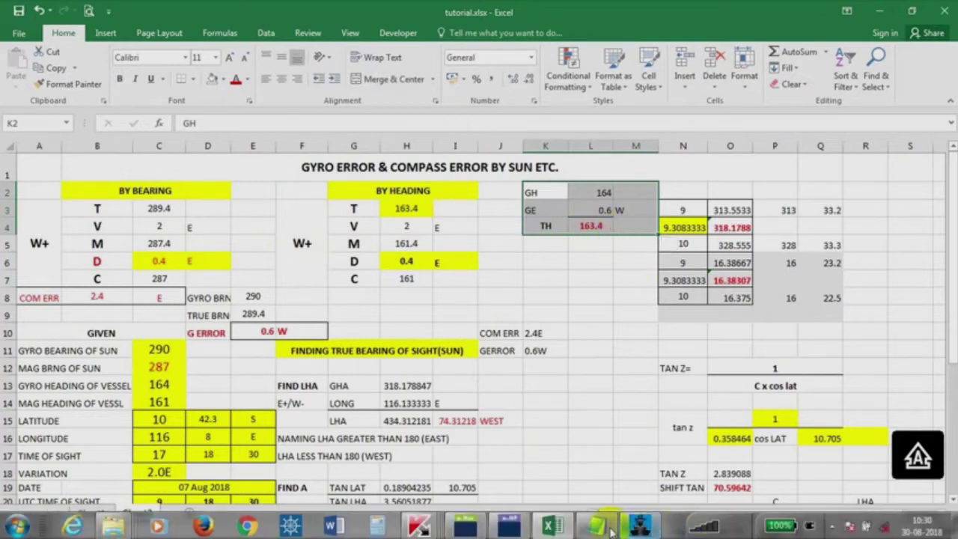
Switch to Notepad, replace the whole note with "CADETS & TRAINING AB OS", and move its window toward the middle of the worksheet.
{"action": "left_click", "coordinate": [611, 528]}
{"action": "left_click_drag", "start_coordinate": [892, 486], "coordinate": [524, 449]}
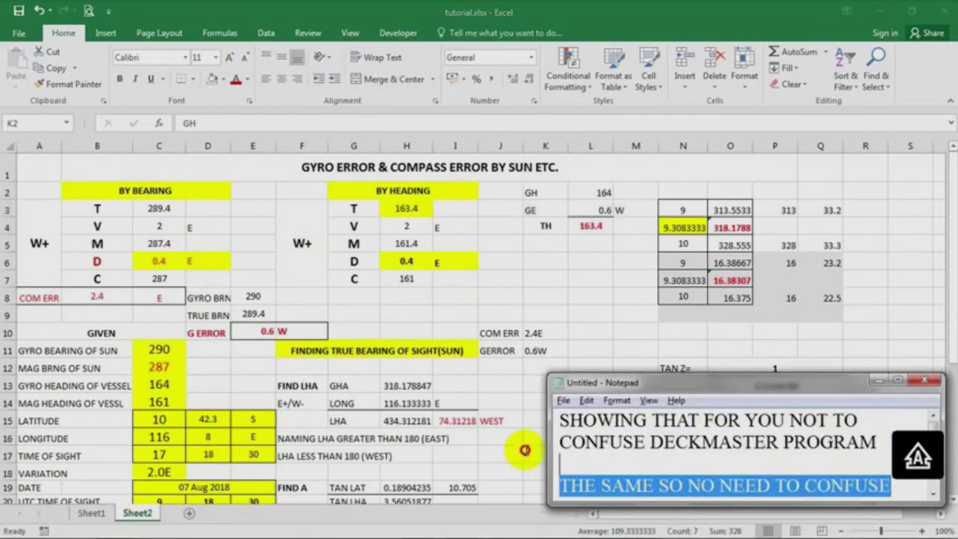
{"action": "key", "text": "ctrl+a"}
{"action": "type", "text": "C"}
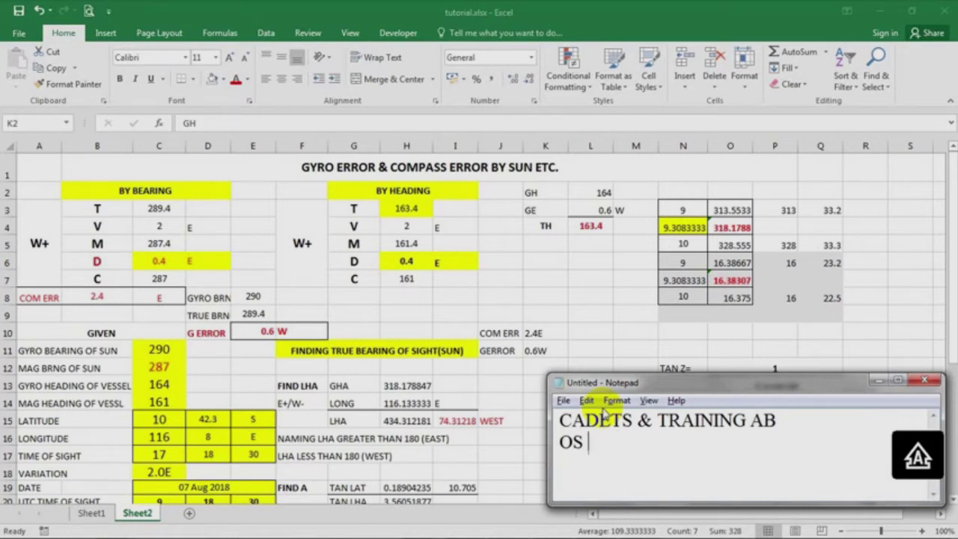
{"action": "left_click_drag", "start_coordinate": [781, 388], "coordinate": [565, 226]}
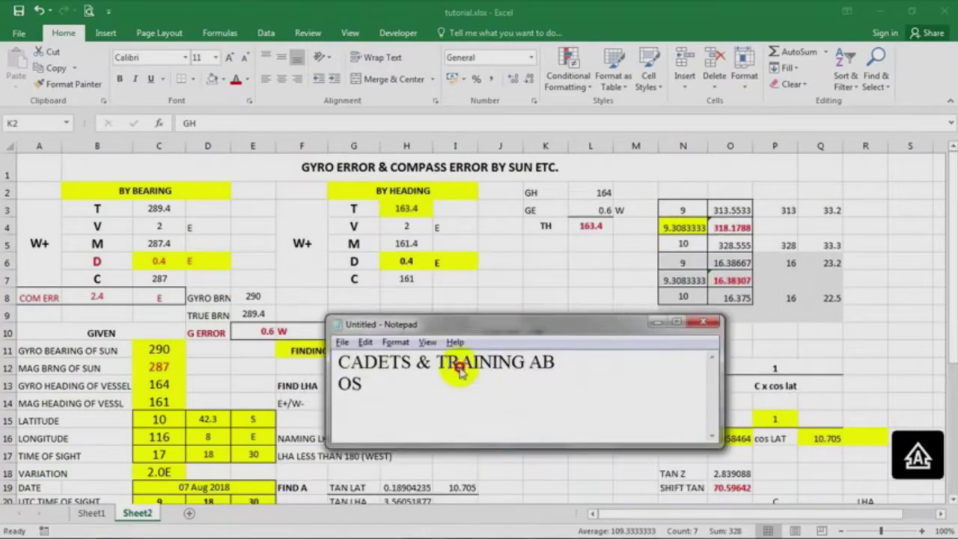